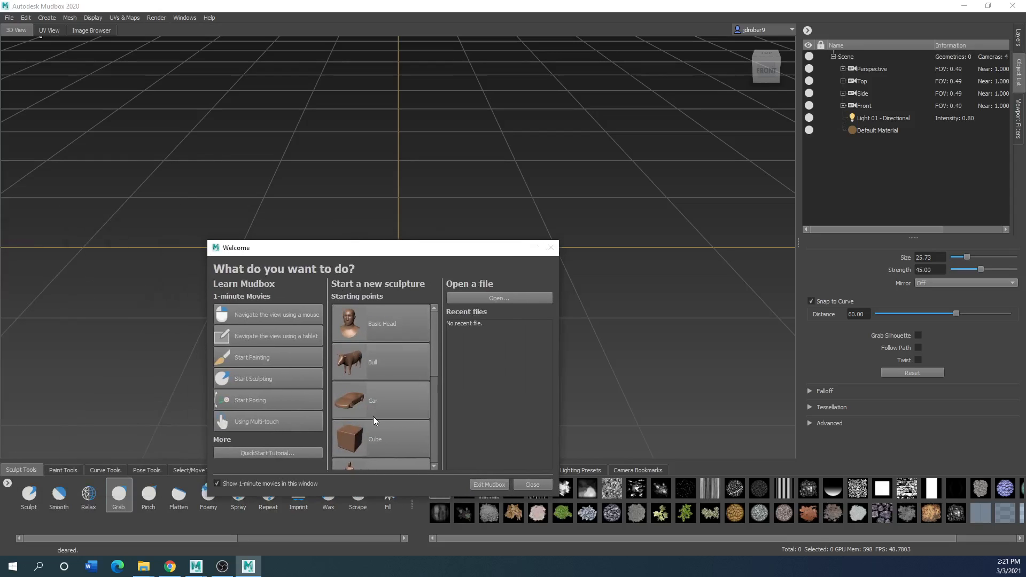
Step: Start a new sculpture from the Sphere starting point
scroll(374, 420, down, 3)
scroll(373, 427, down, 2)
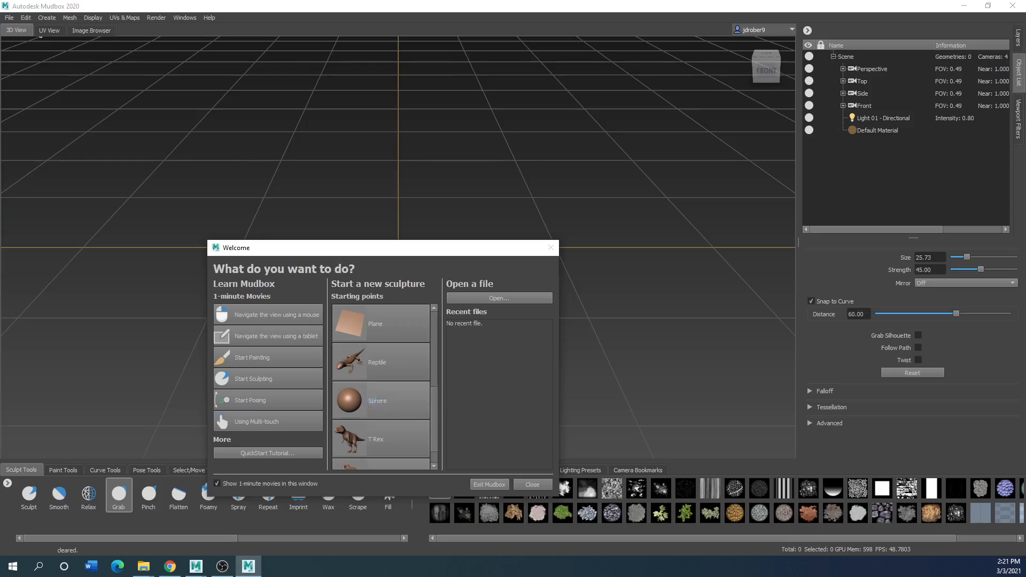
click(372, 401)
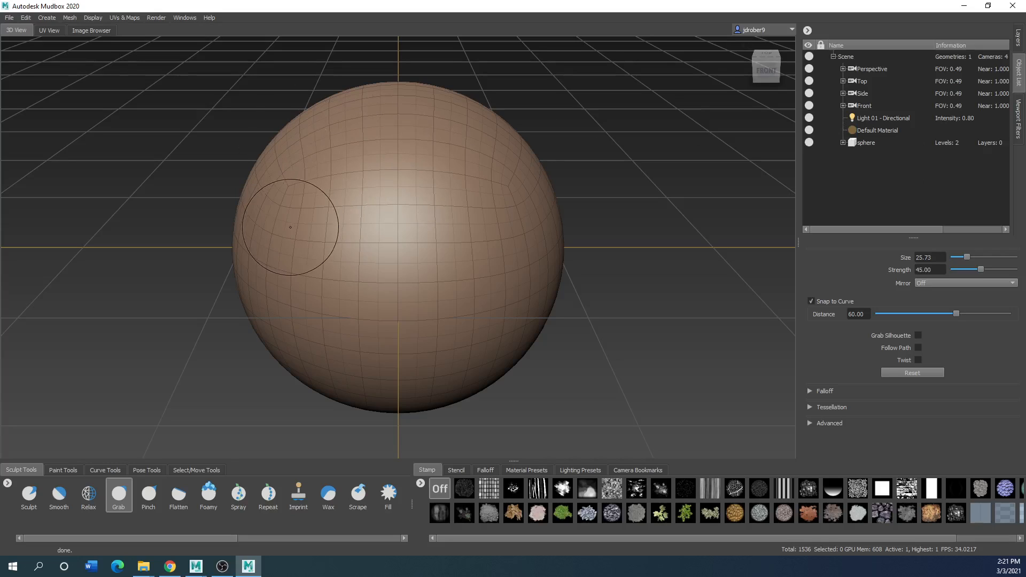
Step: Compare the sphere's base mesh and its subdivision level in the object list, checking the face count of each
click(1018, 37)
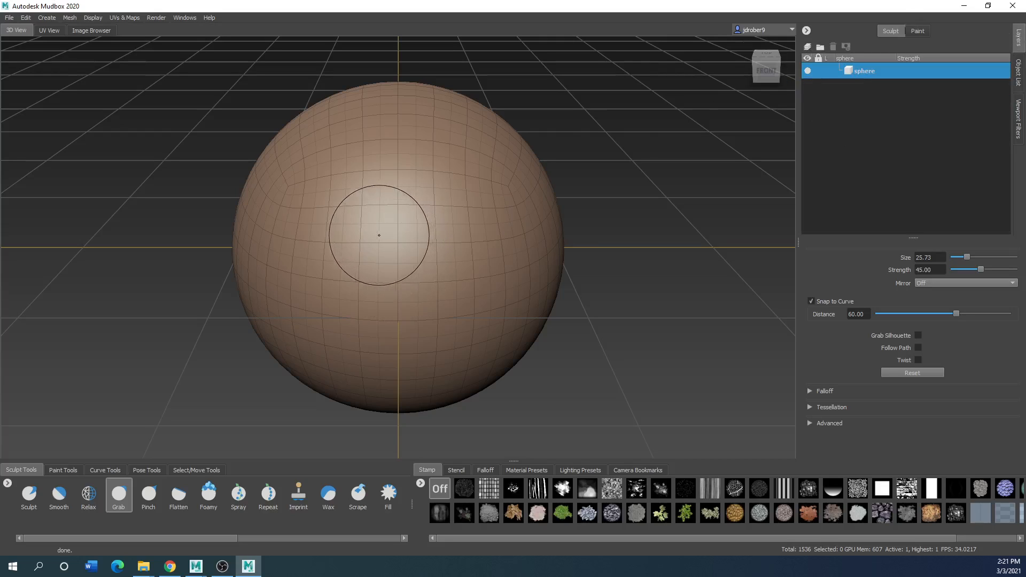
click(1019, 73)
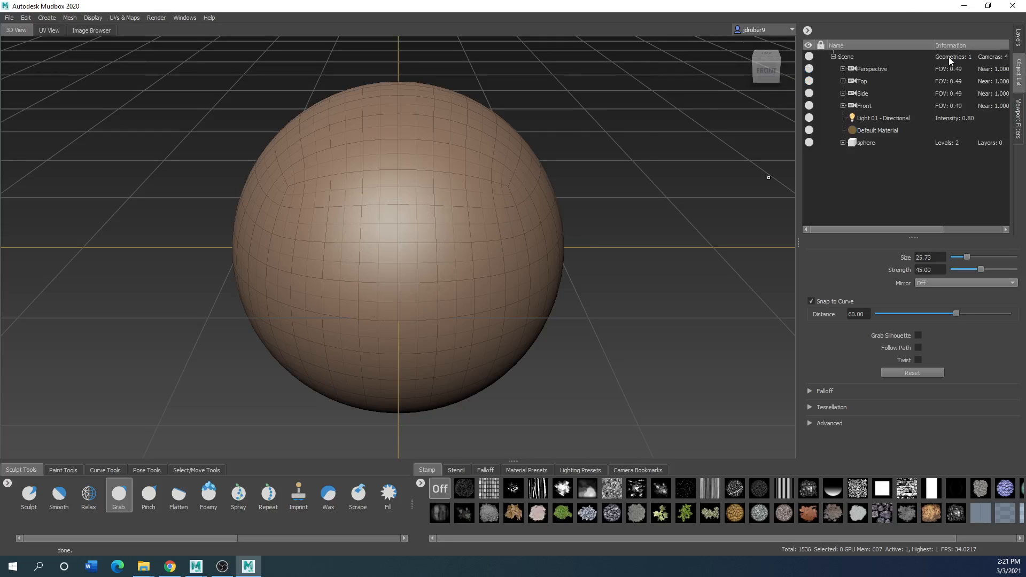
click(843, 143)
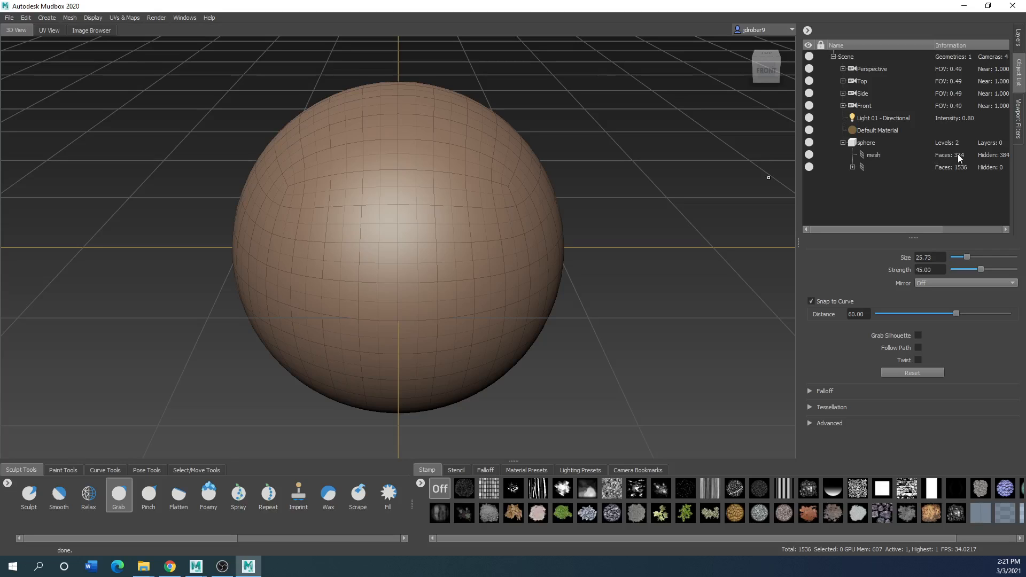
click(875, 156)
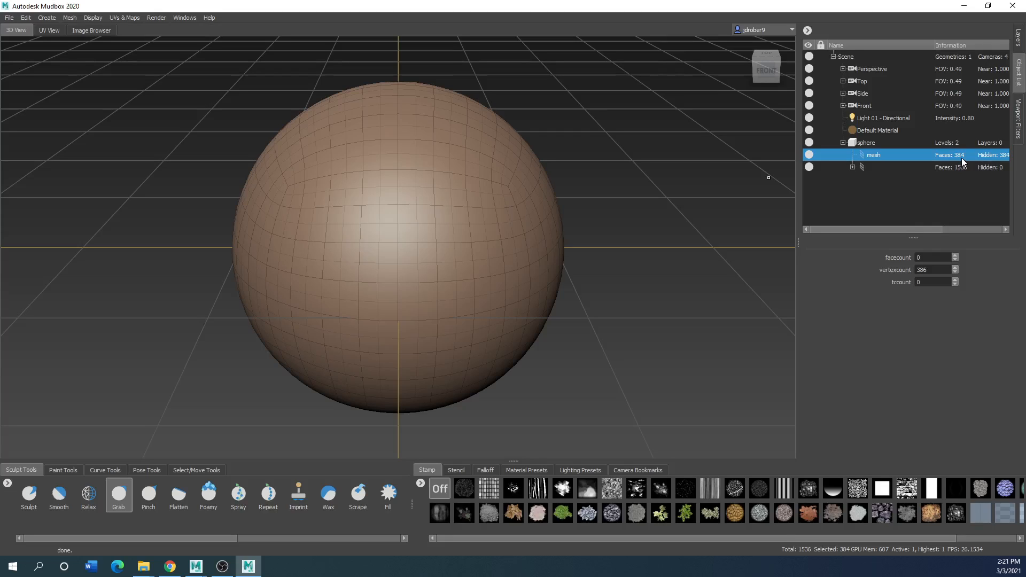
click(853, 168)
click(955, 167)
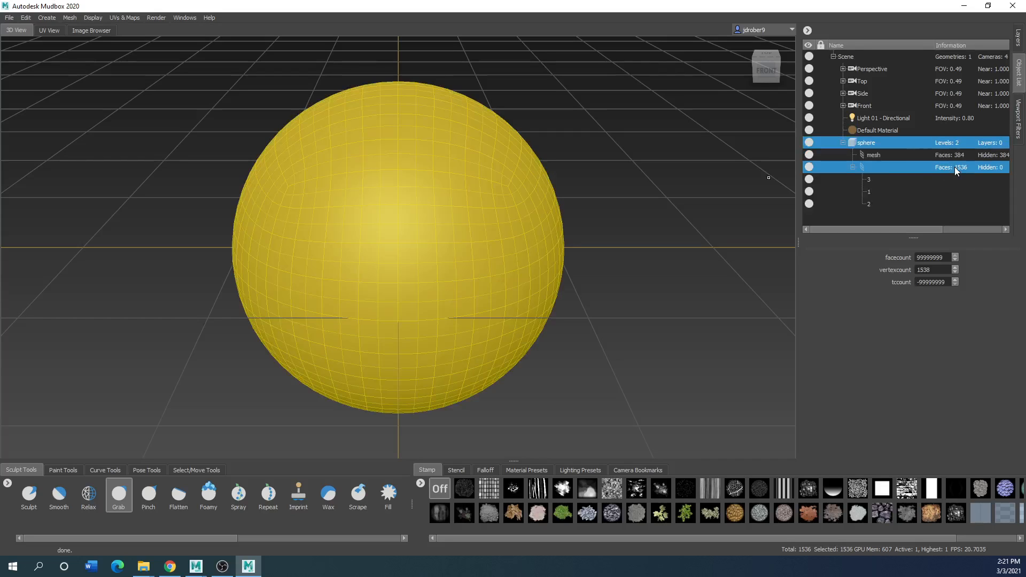
click(922, 155)
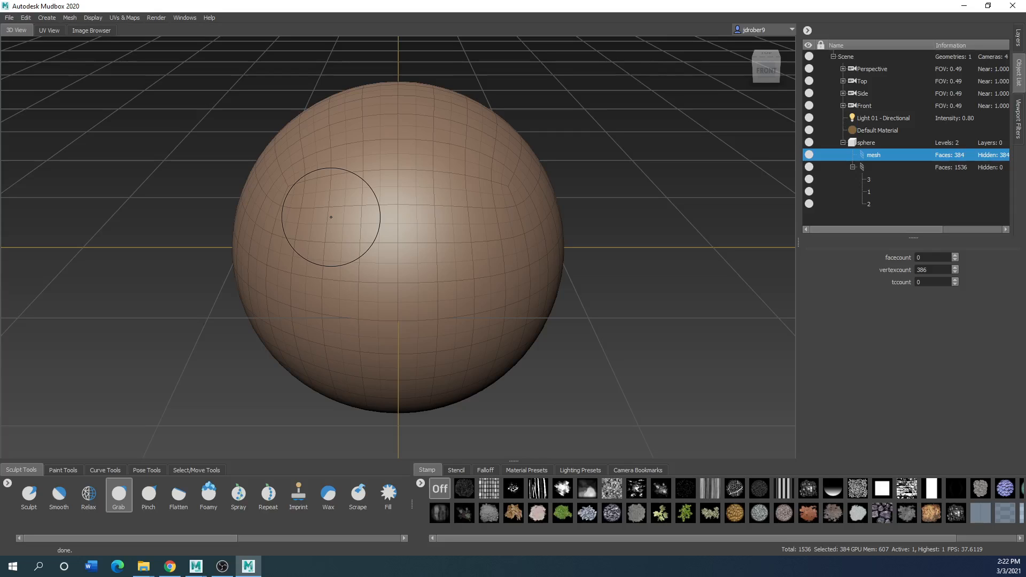
Step: Add two new subdivision levels to the sphere
scroll(375, 235, down, 3)
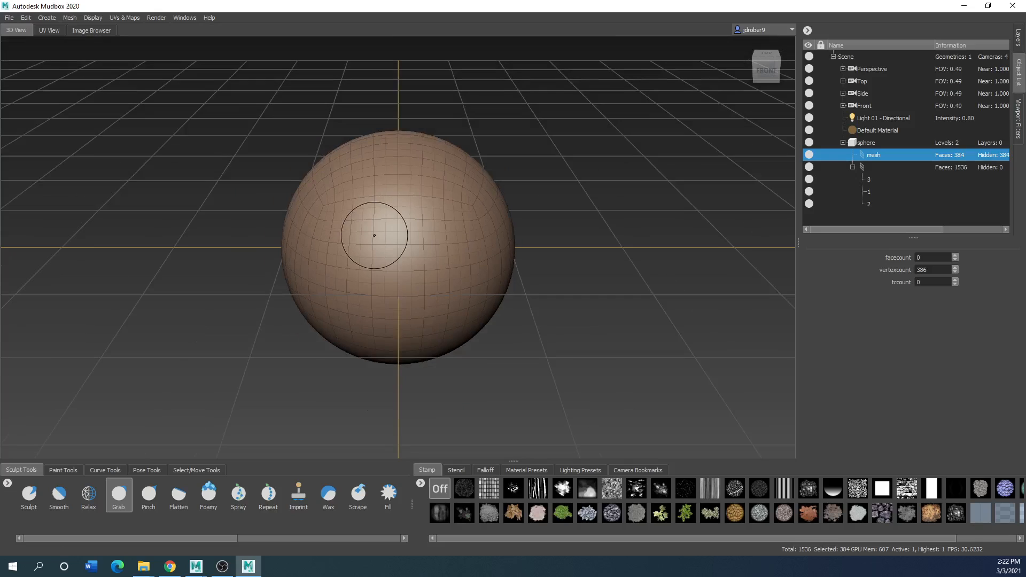
alt+drag(375, 236, 138, 58)
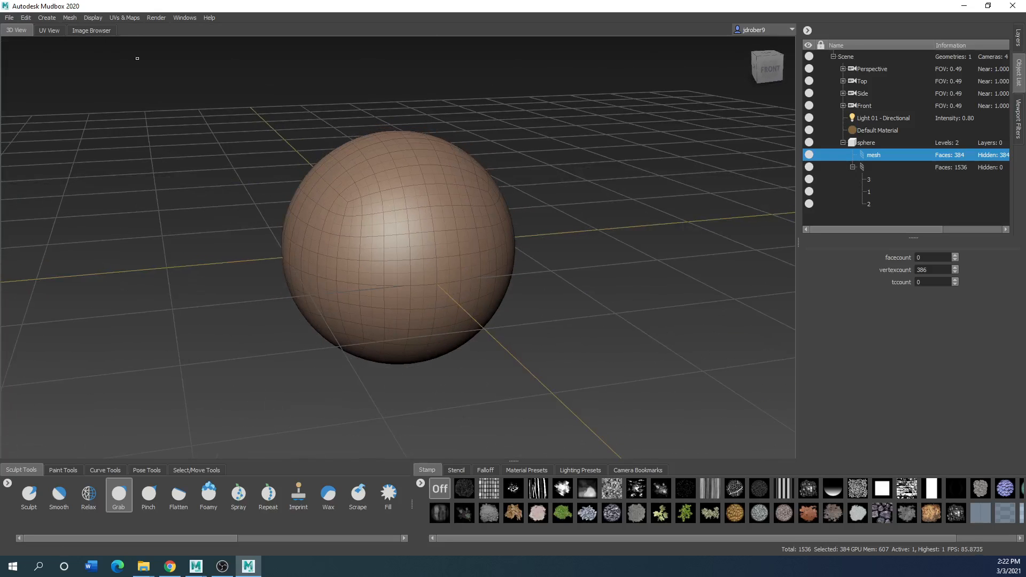
click(68, 18)
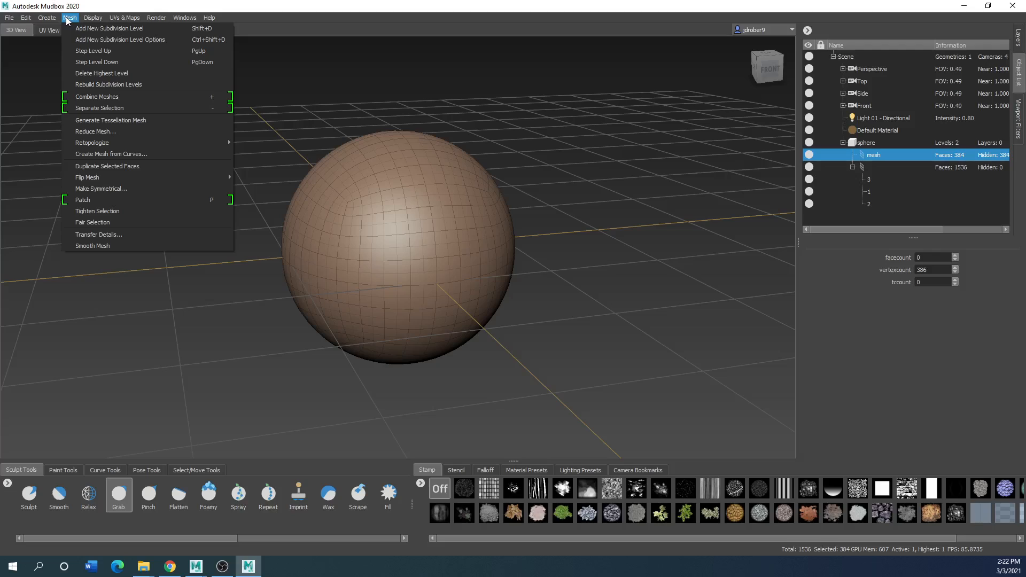
click(75, 29)
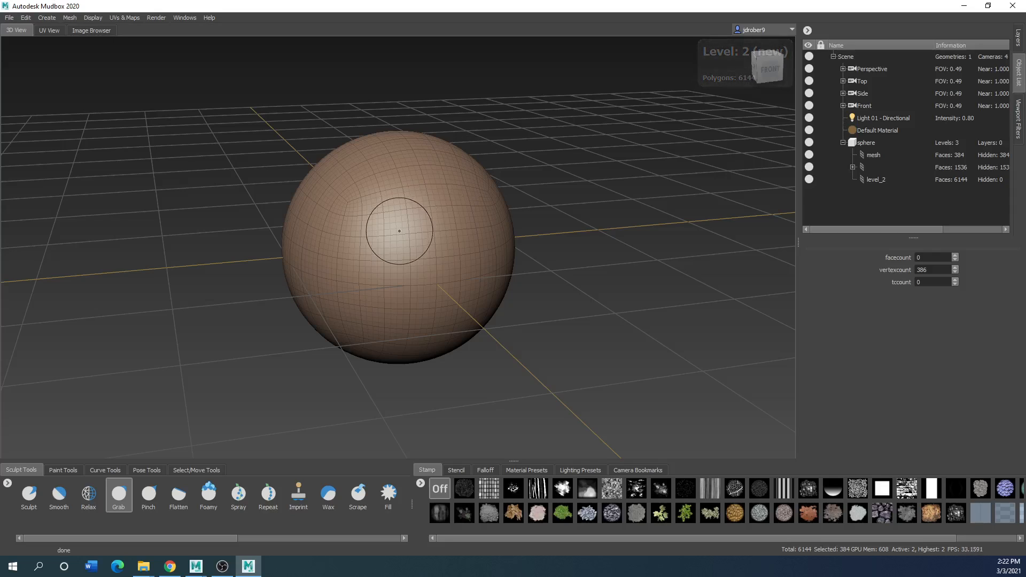
click(63, 18)
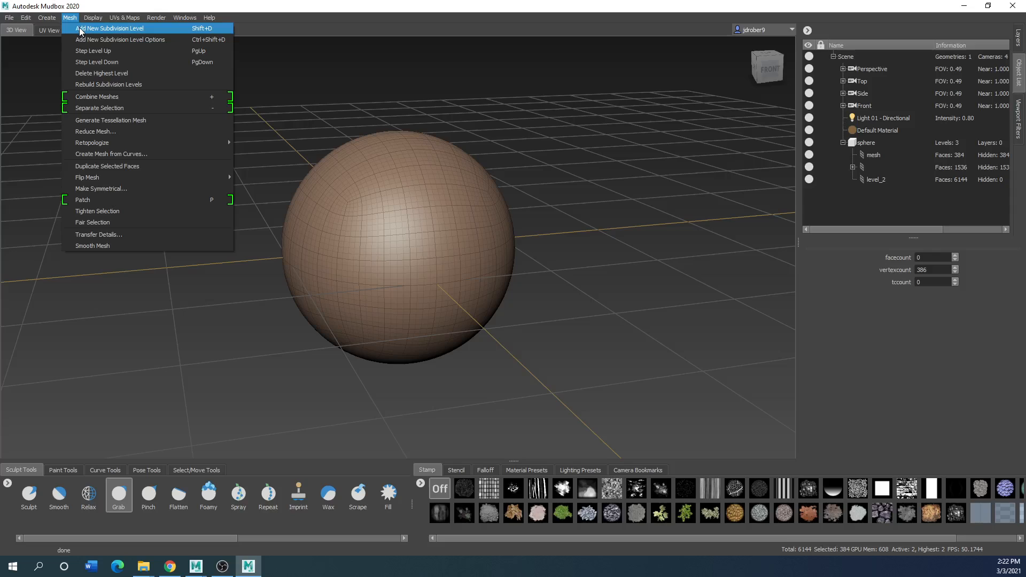
click(80, 30)
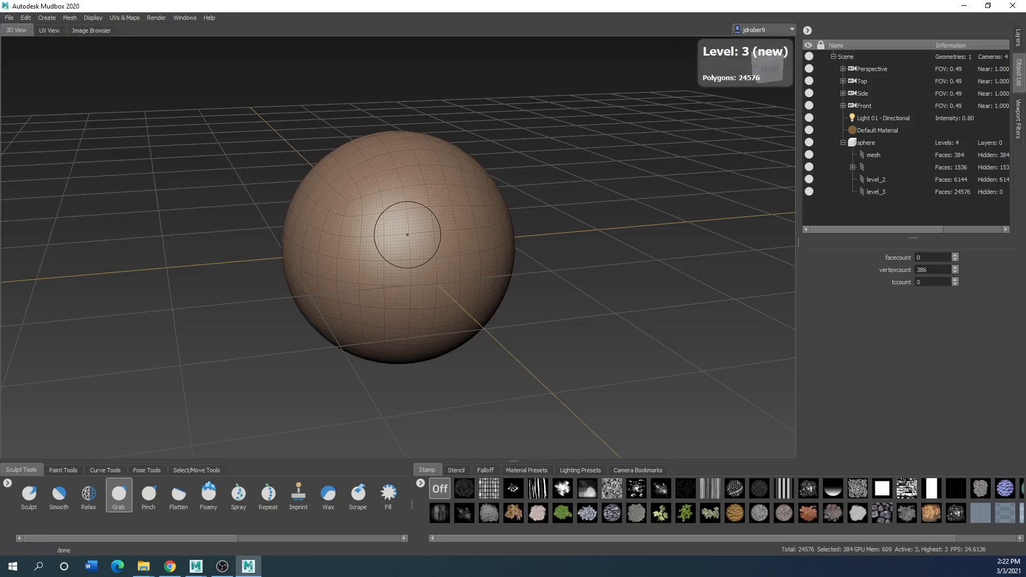
Step: Examine the denser grid on the sphere up close and undo both added subdivision levels
scroll(407, 235, up, 3)
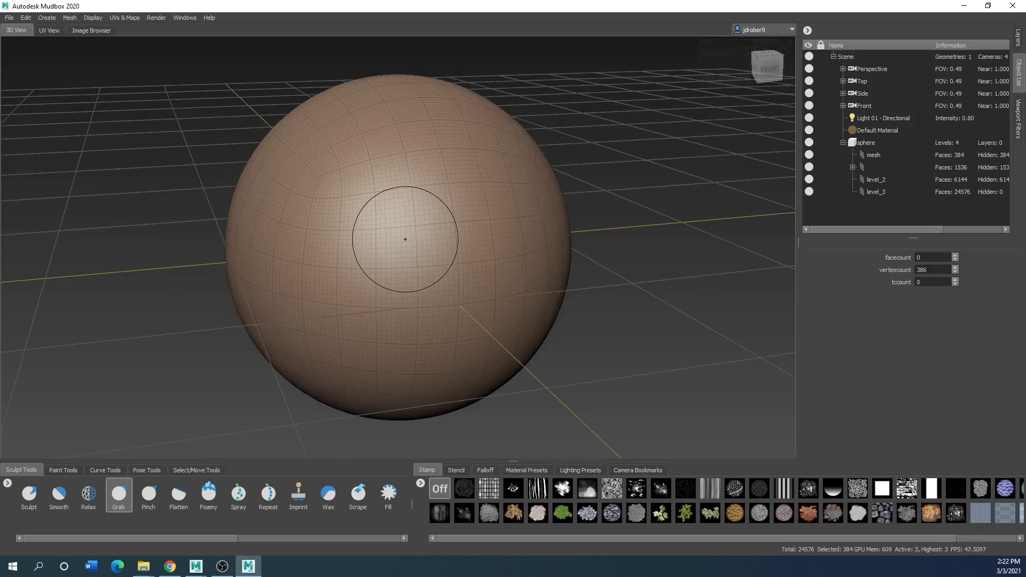
scroll(405, 239, up, 2)
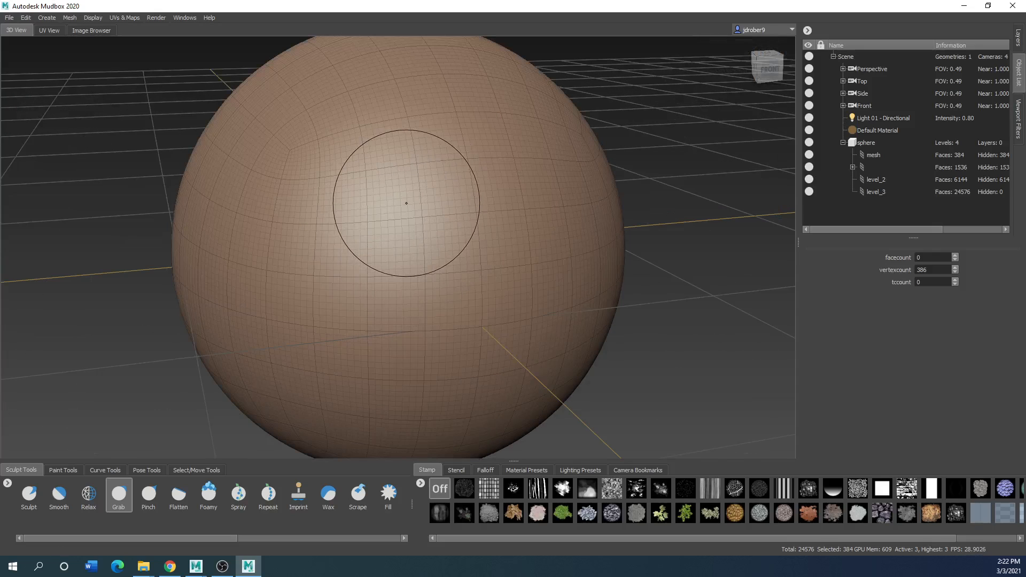
scroll(403, 210, down, 3)
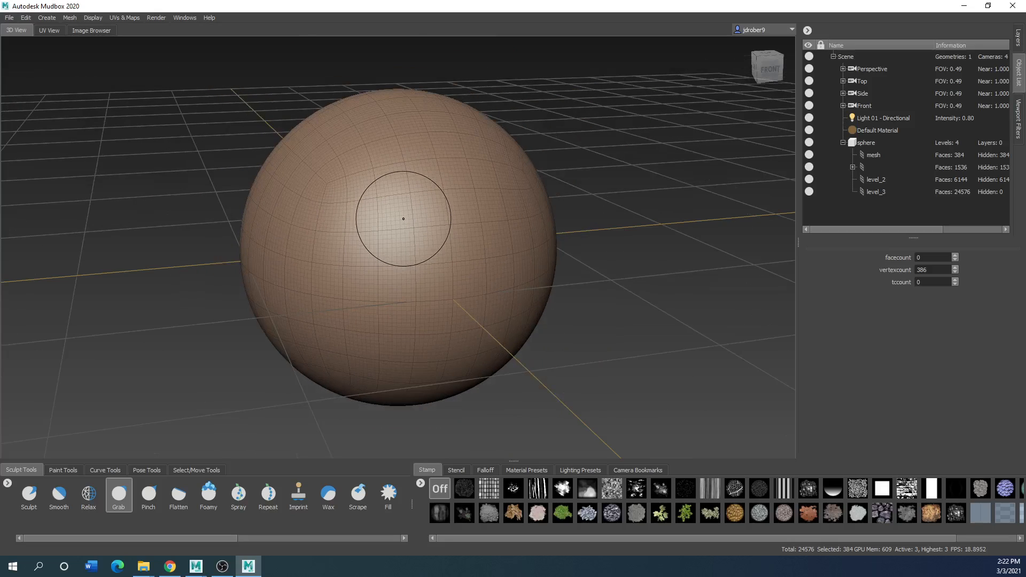
key(ctrl+z)
key(ctrl+z)
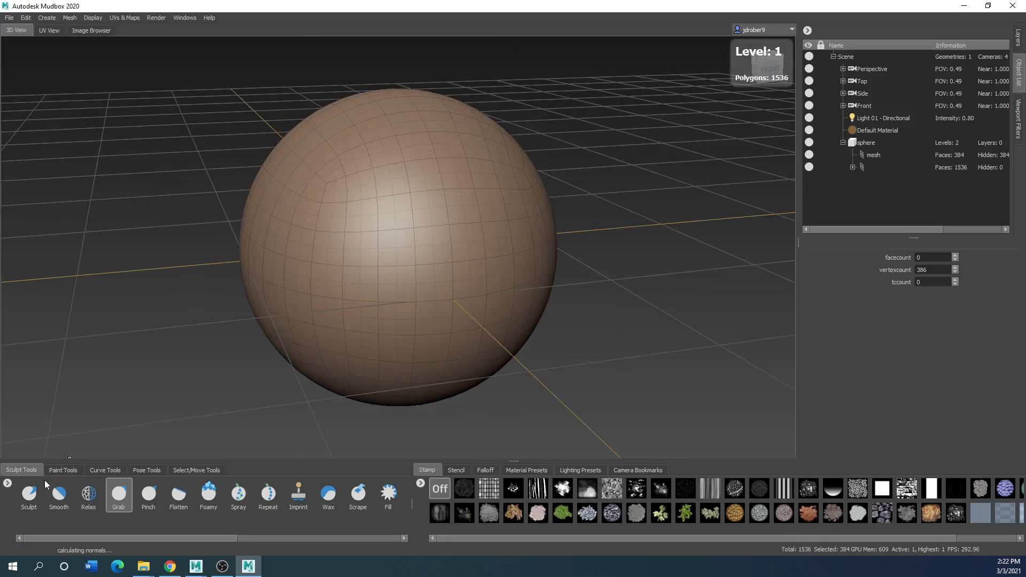
Step: Sculpt several test strokes across the front of the low-resolution sphere with the Sculpt tool and its stamp image
click(31, 496)
drag(458, 187, 373, 281)
drag(411, 138, 362, 216)
mouse_move(440, 158)
mouse_down()
mouse_move(472, 245)
mouse_move(449, 291)
mouse_up()
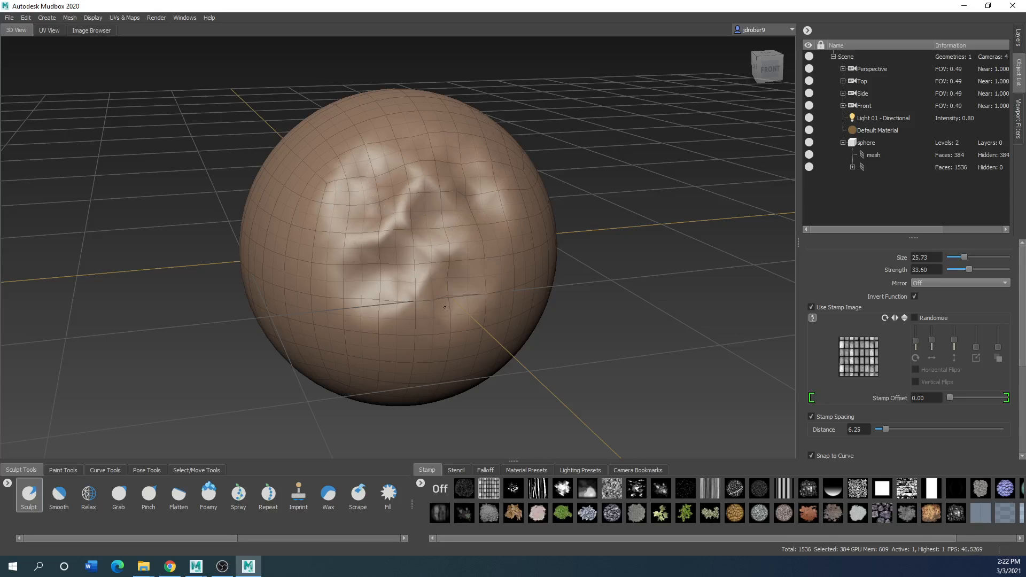
drag(308, 246, 315, 284)
drag(355, 143, 453, 129)
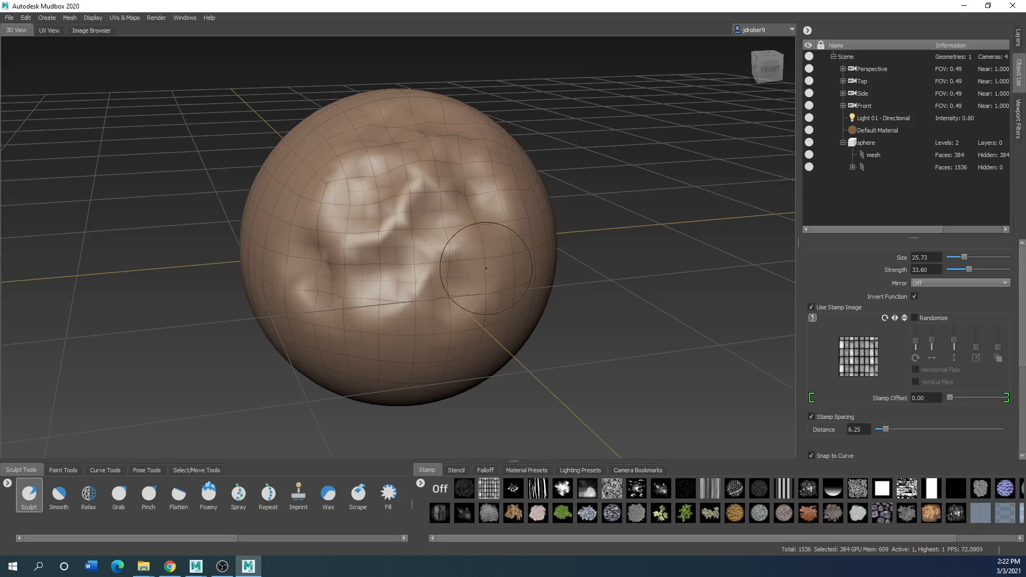
Step: Undo all the test strokes sculpted on the low-resolution sphere
click(70, 19)
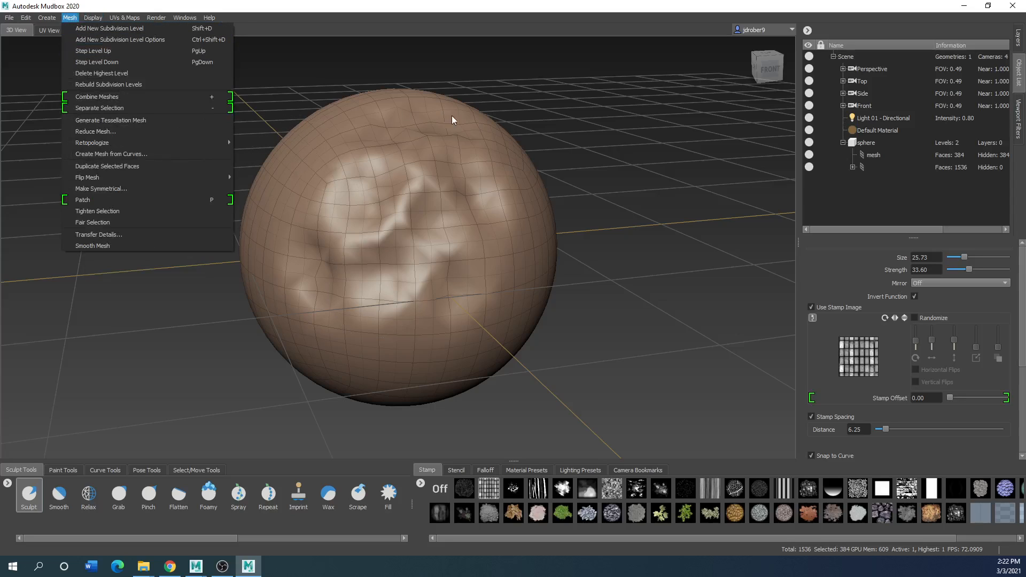
click(195, 375)
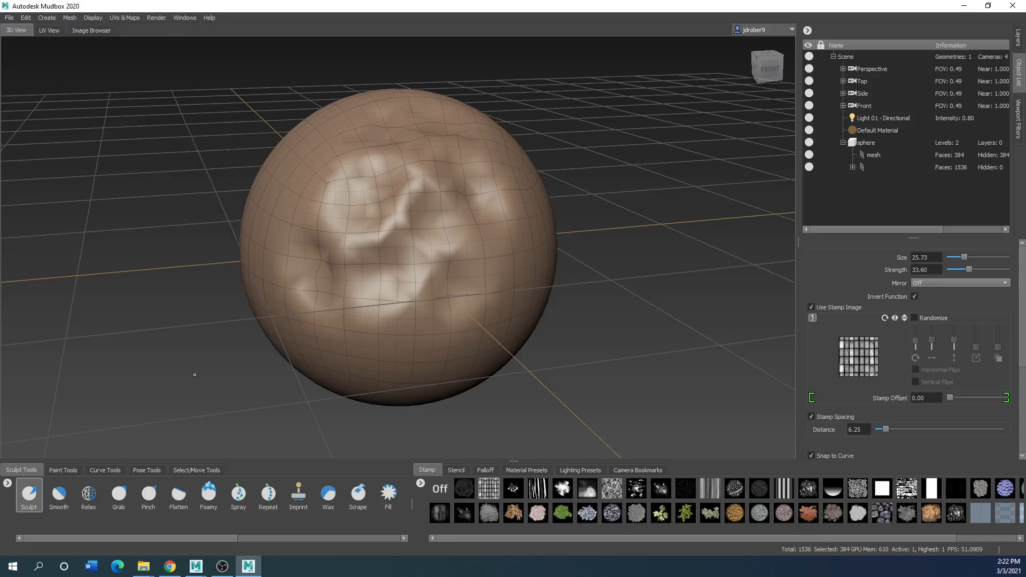
key(ctrl+z)
key(ctrl+z)
key(ctrl+z)
key(ctrl+z)
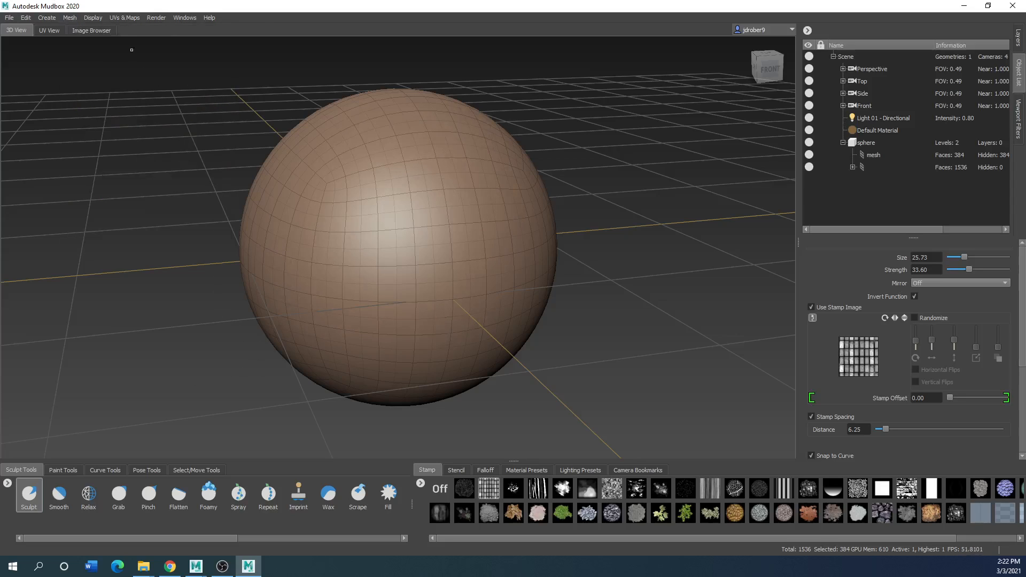
Step: Subdivide the smooth sphere two more times, up to level 3
click(70, 19)
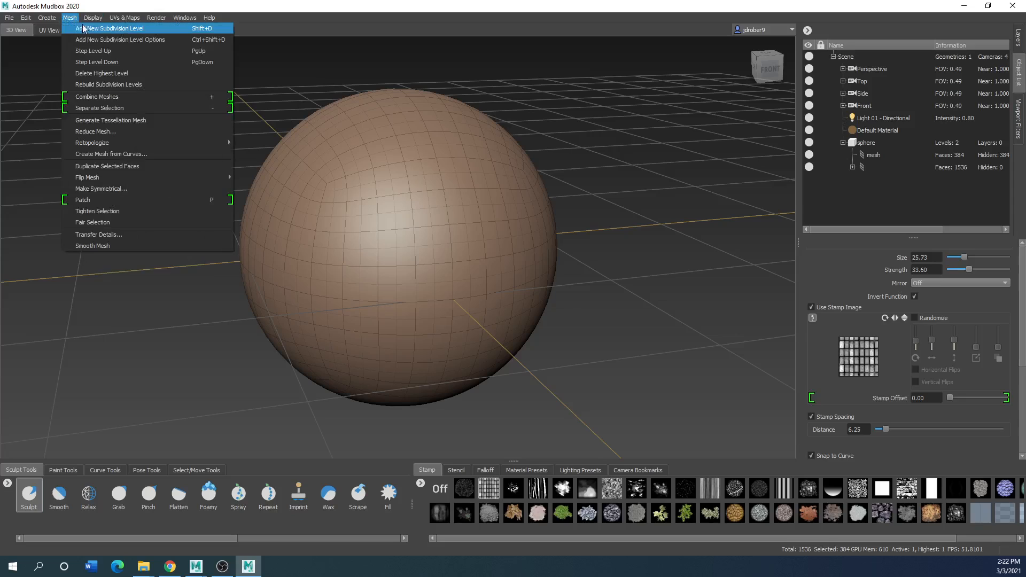
click(90, 30)
click(70, 18)
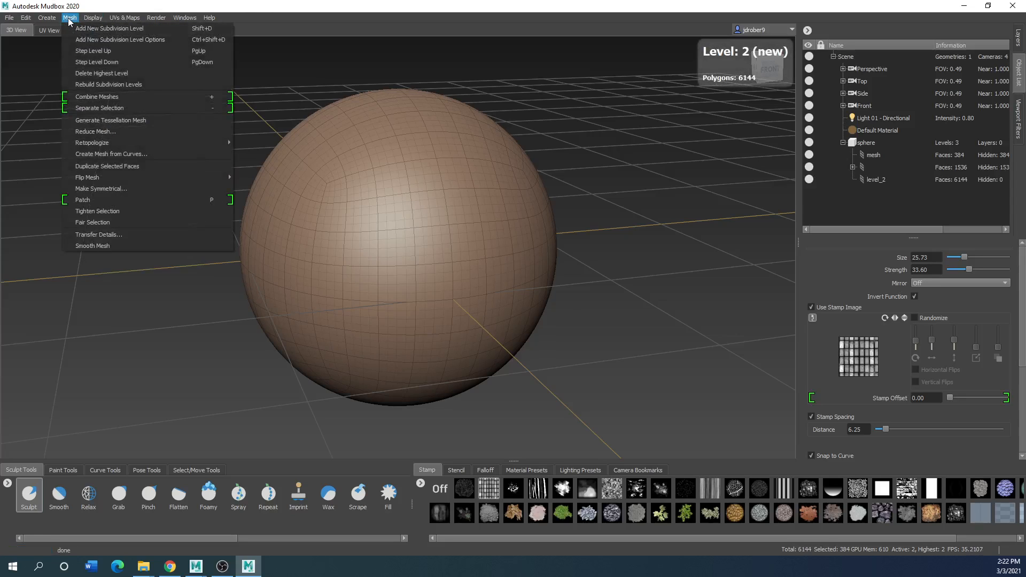
click(81, 29)
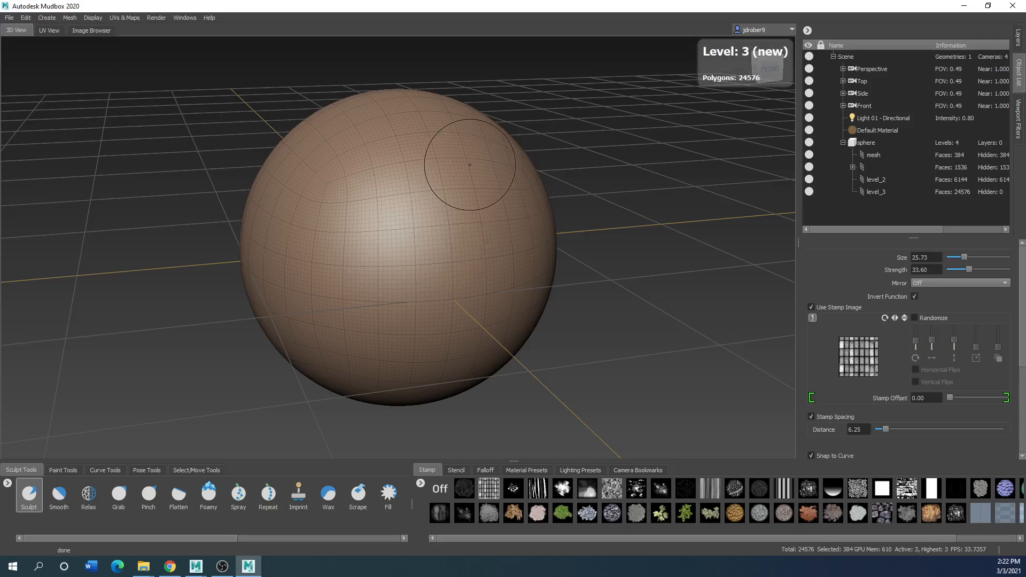
Step: Sculpt test strokes on the subdivided sphere both with the stamp image and with Use Stamp Image turned off
mouse_move(435, 183)
mouse_down()
mouse_move(450, 186)
mouse_move(377, 283)
mouse_move(367, 177)
mouse_move(347, 262)
mouse_up()
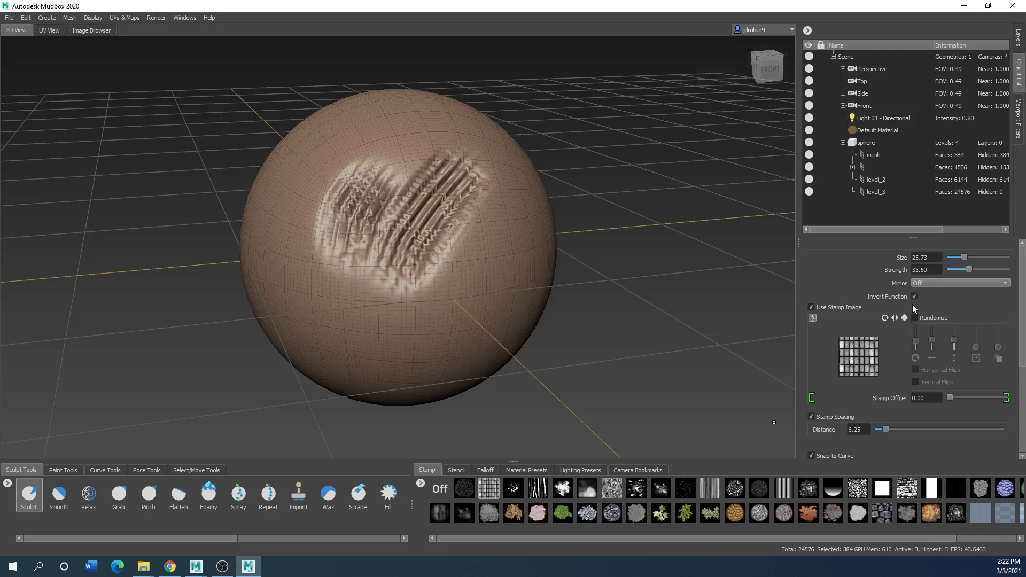
click(812, 307)
mouse_move(475, 181)
mouse_down()
mouse_move(449, 294)
mouse_move(385, 325)
mouse_up()
drag(326, 150, 306, 262)
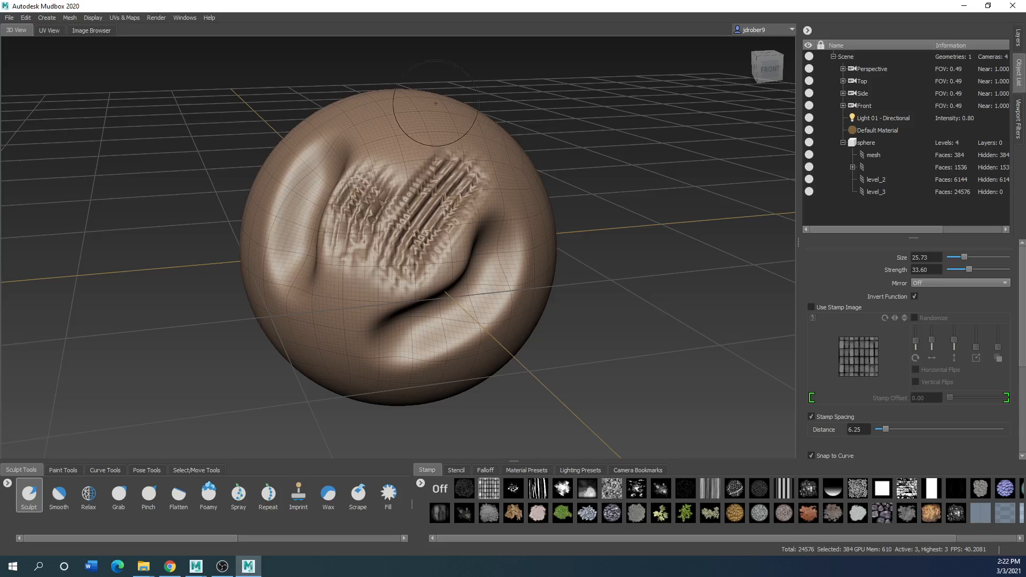
mouse_move(427, 114)
mouse_down()
mouse_move(490, 147)
mouse_move(483, 246)
mouse_up()
Step: Undo all the stamped and plain test strokes on the subdivided sphere
key(ctrl+z)
key(ctrl+z)
key(ctrl+z)
key(ctrl+z)
key(ctrl+z)
key(ctrl+z)
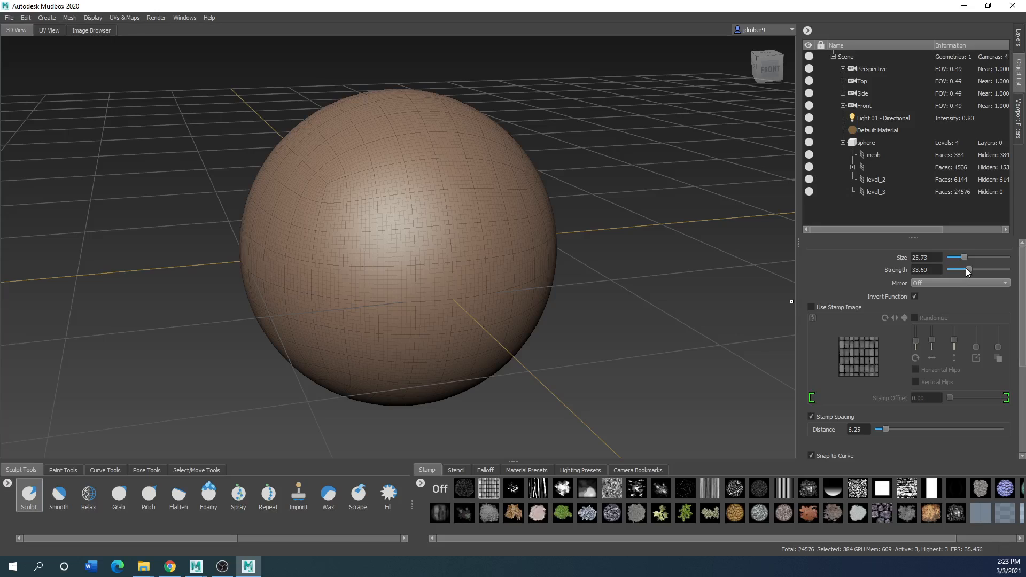
Step: Set the Sculpt brush to size 4.70 and strength 8.40, and sculpt thin winding lines over the sphere's front, side and upper surface
drag(963, 256, 953, 257)
mouse_move(444, 191)
mouse_down()
mouse_move(428, 212)
mouse_move(468, 275)
mouse_move(414, 321)
mouse_move(310, 297)
mouse_move(278, 258)
mouse_move(354, 151)
mouse_move(484, 175)
mouse_up()
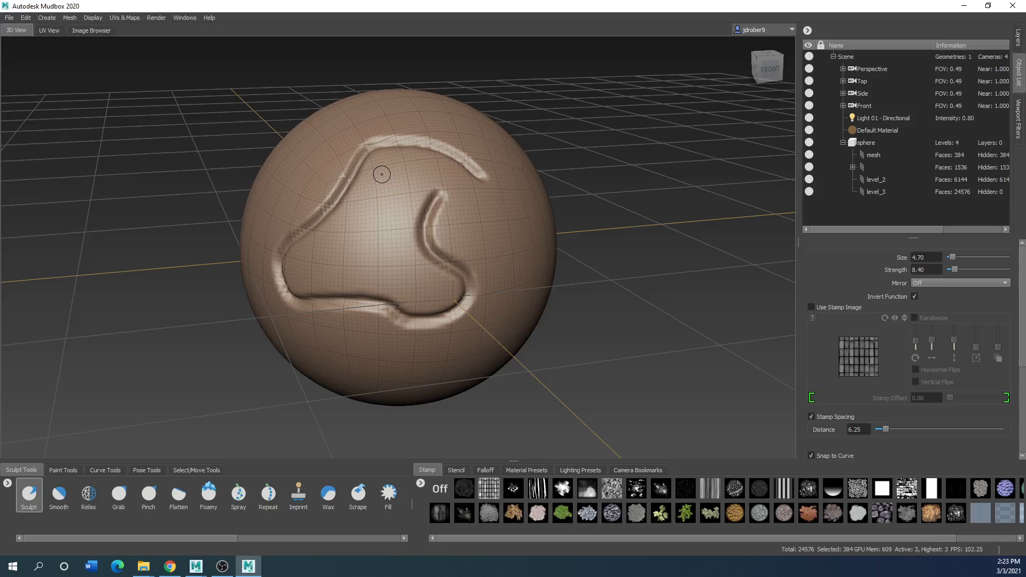
alt+drag(543, 195, 374, 193)
drag(398, 144, 409, 277)
mouse_move(448, 210)
mouse_down()
mouse_move(466, 224)
mouse_move(365, 357)
mouse_up()
drag(324, 262, 297, 337)
drag(451, 382, 484, 327)
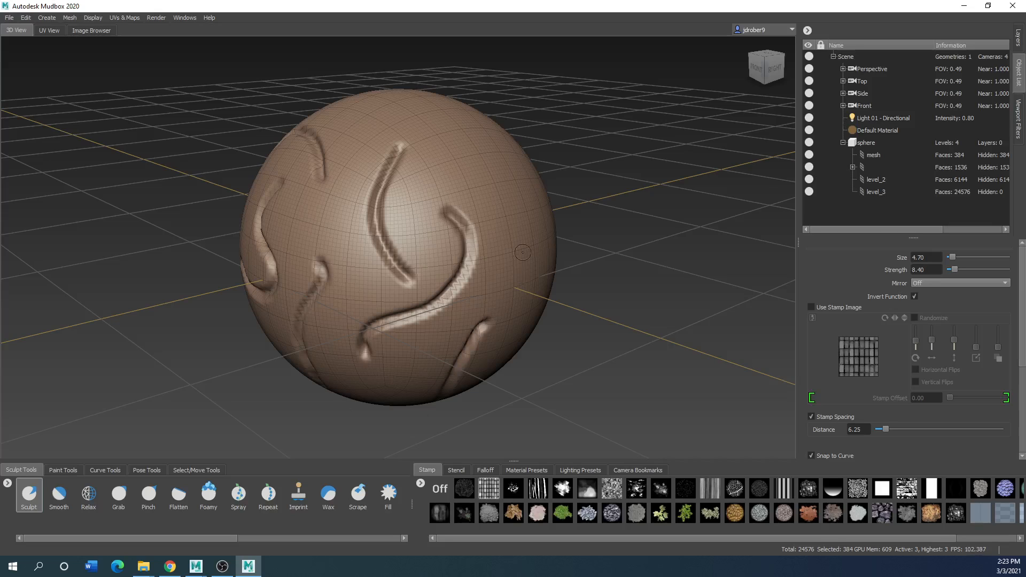
mouse_move(476, 167)
mouse_down()
mouse_move(509, 252)
mouse_move(396, 146)
mouse_move(358, 230)
mouse_move(477, 232)
mouse_move(394, 350)
mouse_move(455, 307)
mouse_move(434, 120)
mouse_move(359, 247)
mouse_up()
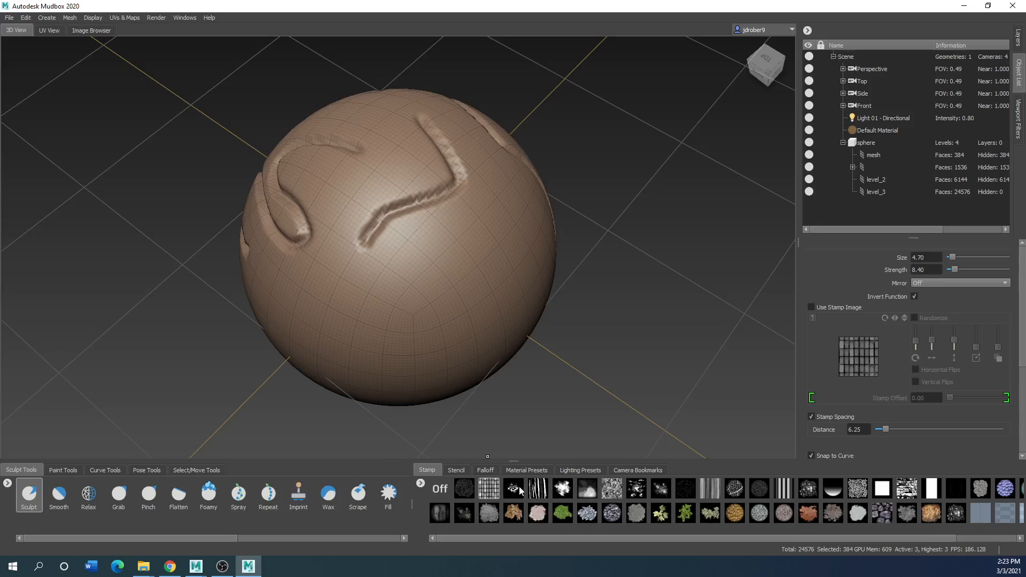
Step: Smooth the lower end of the bent line near the sphere's top with the Smooth tool at strength 100
click(60, 497)
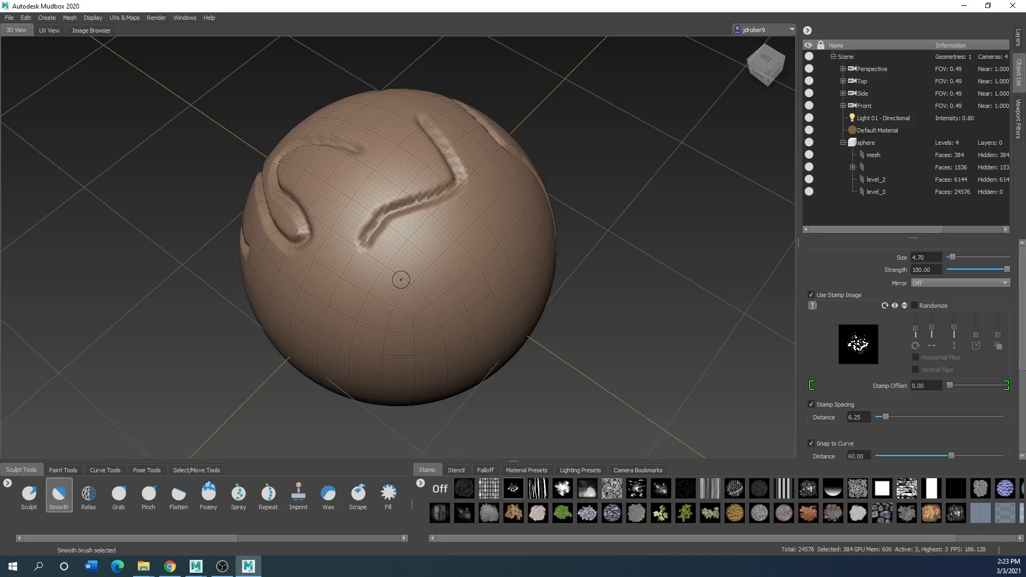
drag(365, 255, 374, 244)
right_click(364, 255)
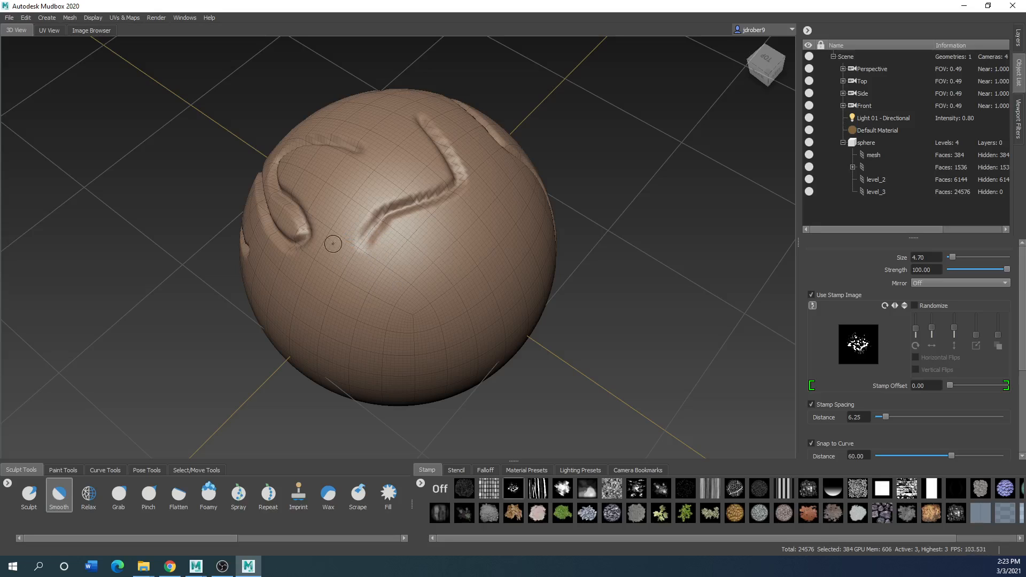
Step: Raise jagged ridges on the sphere's side with the Foamy tool at size 4.70 and strength 82.50
click(118, 497)
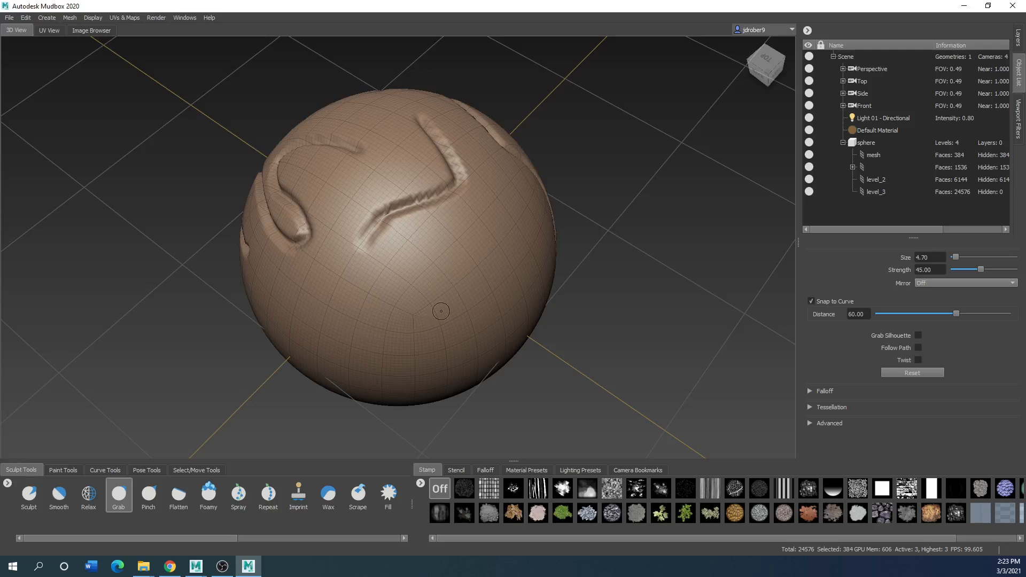
click(208, 495)
mouse_move(488, 231)
mouse_down()
mouse_move(416, 293)
mouse_move(348, 286)
mouse_move(384, 330)
mouse_move(466, 303)
mouse_move(517, 231)
mouse_move(512, 221)
mouse_up()
mouse_move(508, 235)
alt+mouse_down()
mouse_move(503, 224)
mouse_move(345, 192)
alt+mouse_up()
drag(408, 174, 339, 238)
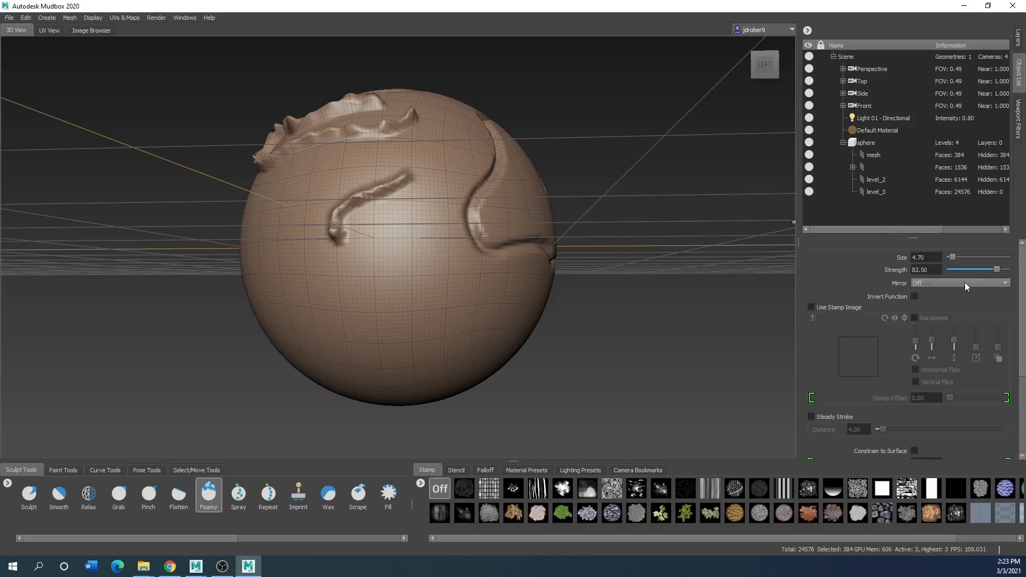
Step: Sculpt long winding lines around the foamy ridges with the Sculpt tool at size 4.70 and strength 8.40
click(28, 495)
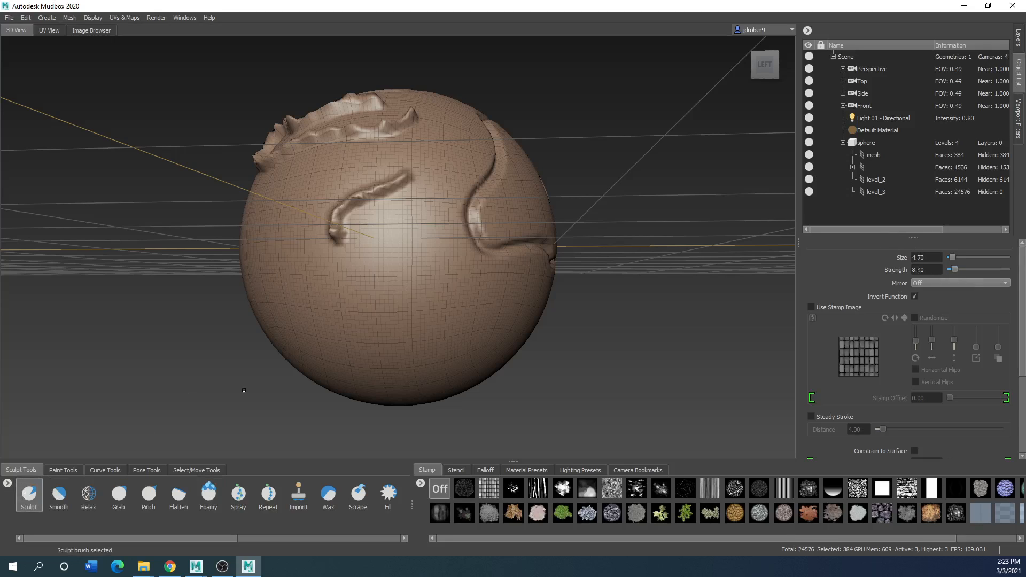
mouse_move(385, 248)
mouse_down()
mouse_move(375, 311)
mouse_move(427, 321)
mouse_move(422, 364)
mouse_move(286, 347)
mouse_move(284, 200)
mouse_up()
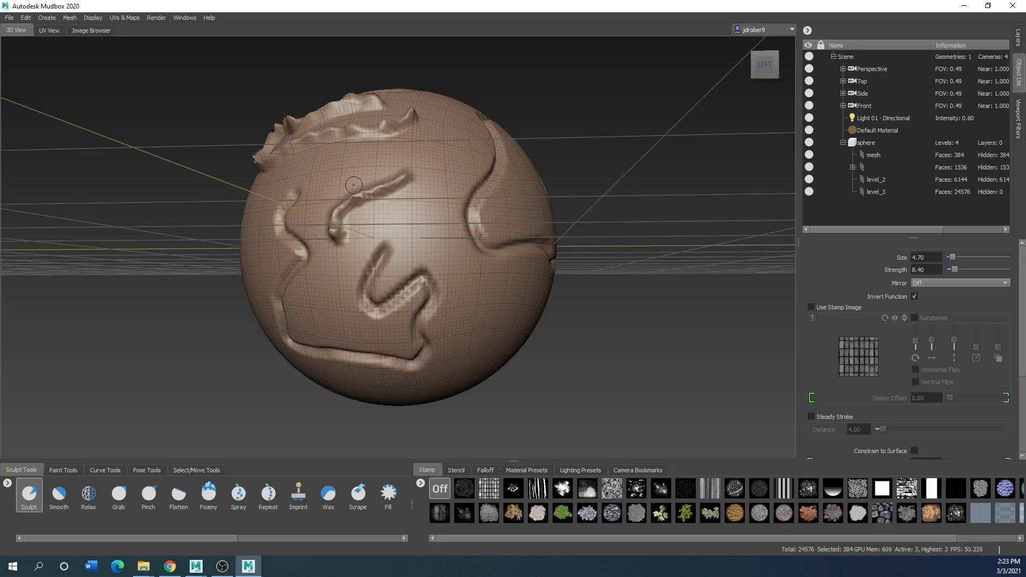
drag(433, 150, 443, 237)
alt+drag(499, 297, 386, 190)
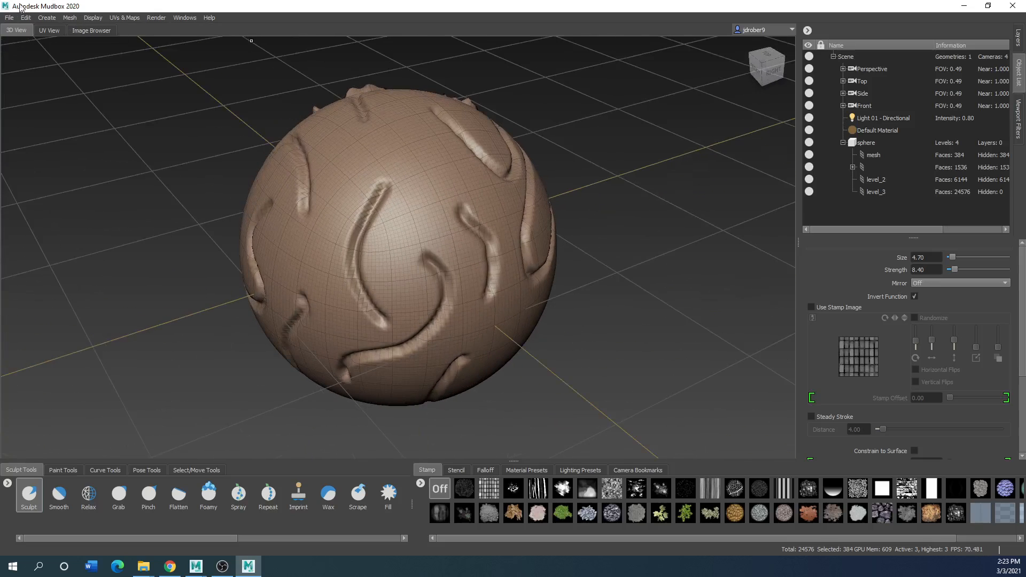
Step: Add a new subdivision level to the sphere and sculpt short curved lines between the existing ones
click(68, 18)
click(81, 25)
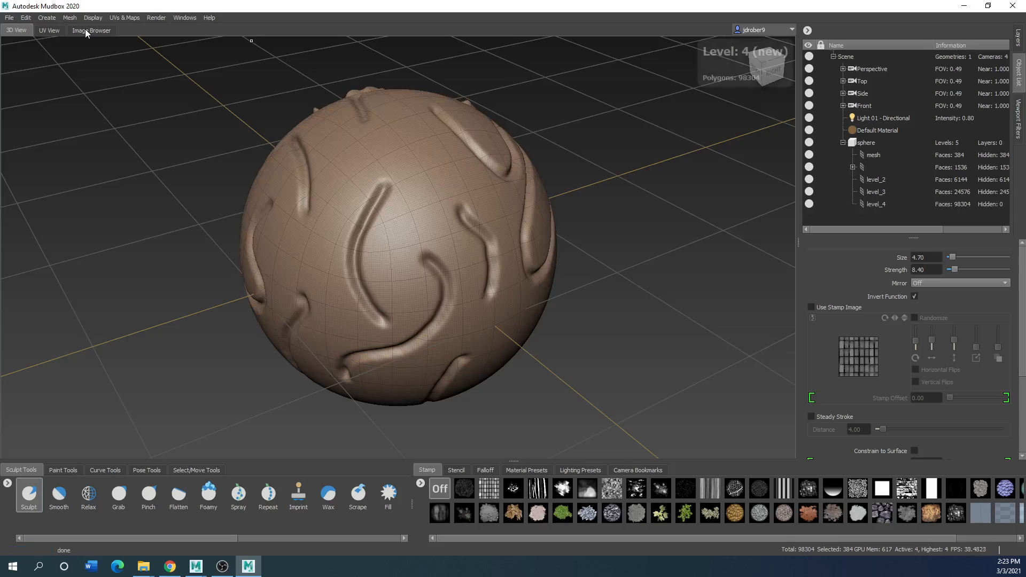
drag(420, 183, 404, 234)
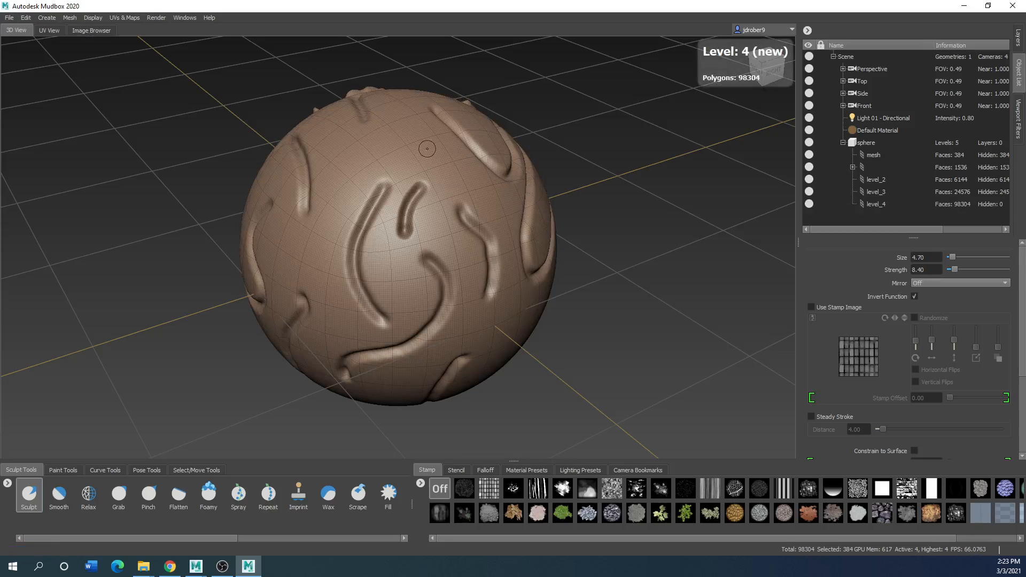
drag(418, 135, 367, 160)
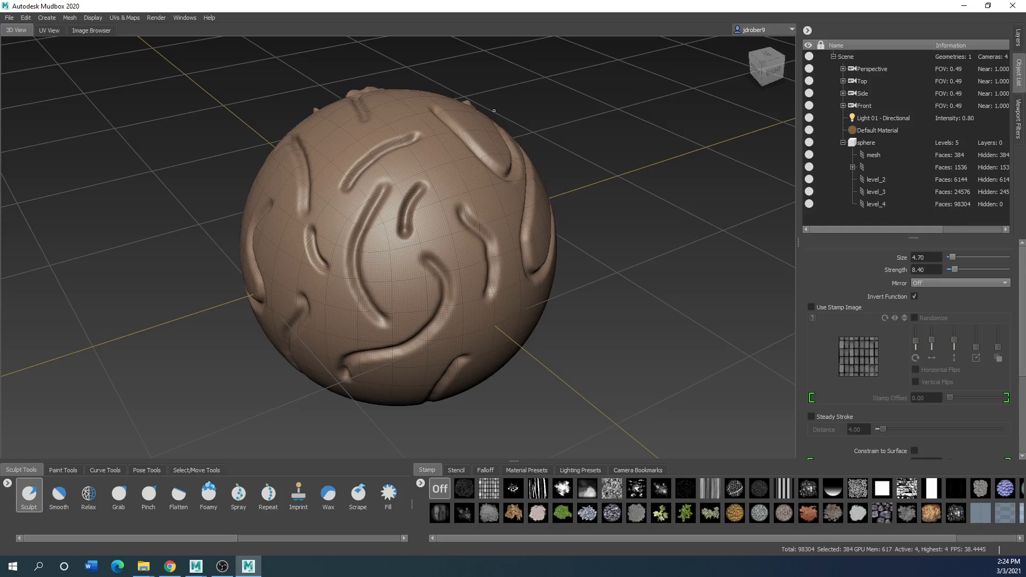
drag(389, 118, 319, 185)
drag(420, 161, 464, 195)
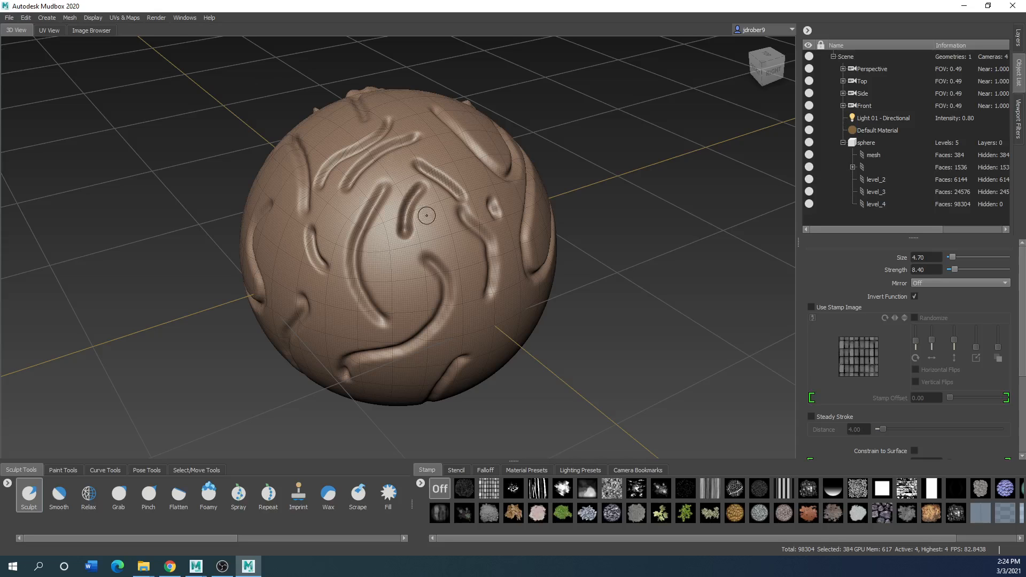
Step: Sculpt further curved lines around the sphere's front and sides at the same brush size and strength
mouse_move(426, 215)
alt+mouse_down()
mouse_move(417, 213)
mouse_move(431, 176)
mouse_move(288, 203)
mouse_move(276, 248)
mouse_move(363, 240)
alt+mouse_up()
mouse_move(364, 240)
mouse_down()
mouse_move(500, 220)
mouse_move(305, 321)
mouse_move(535, 256)
mouse_move(537, 206)
mouse_up()
mouse_move(441, 125)
mouse_down()
mouse_move(406, 206)
mouse_move(481, 245)
mouse_move(584, 264)
mouse_up()
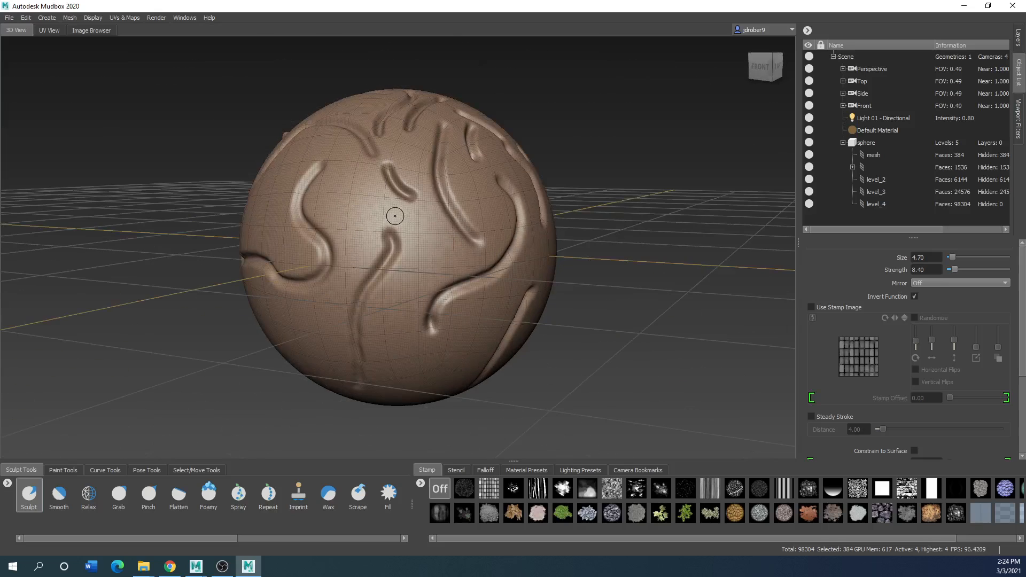
alt+drag(393, 249, 227, 262)
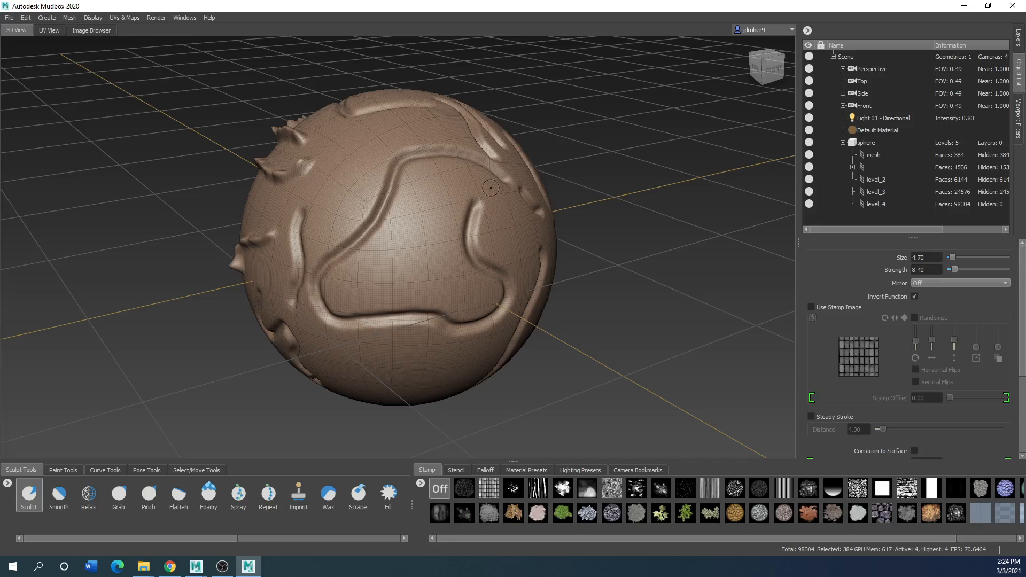
Step: Collapse the sphere in the object list and show its sculpt layers
click(842, 142)
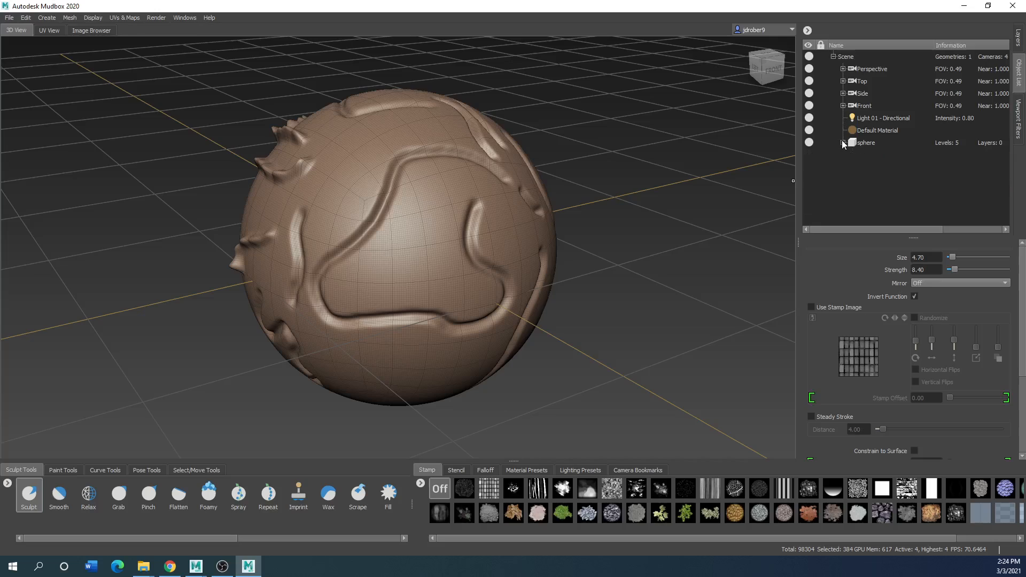
click(1019, 38)
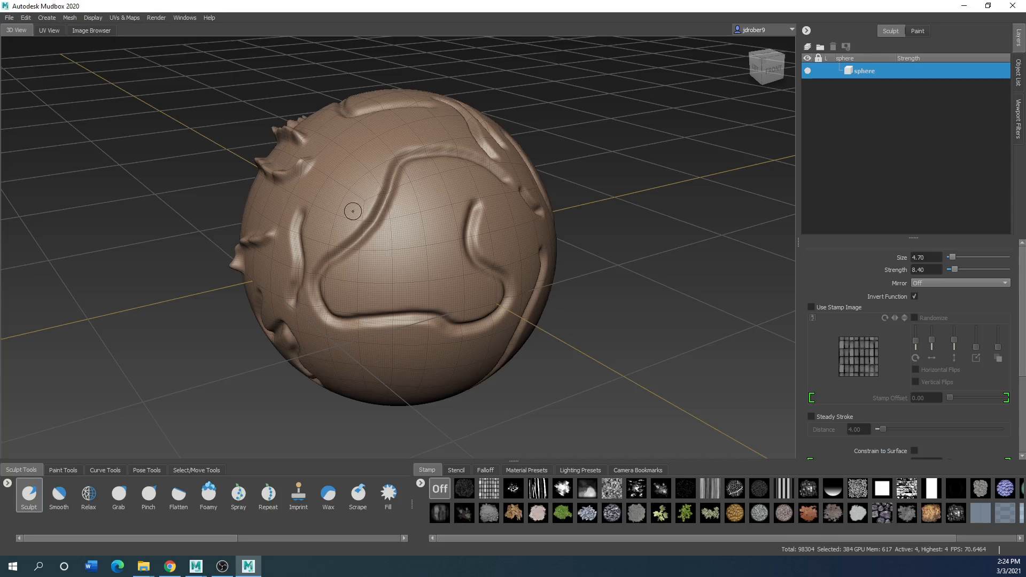
Step: Step the sphere mesh down to subdivision level 2 and back up to level 4
click(67, 18)
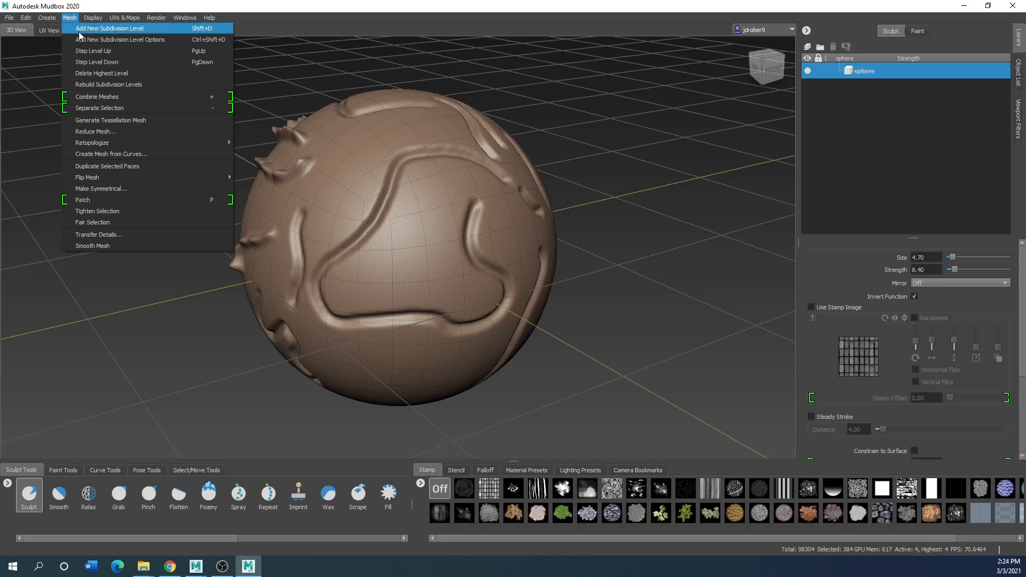
click(84, 61)
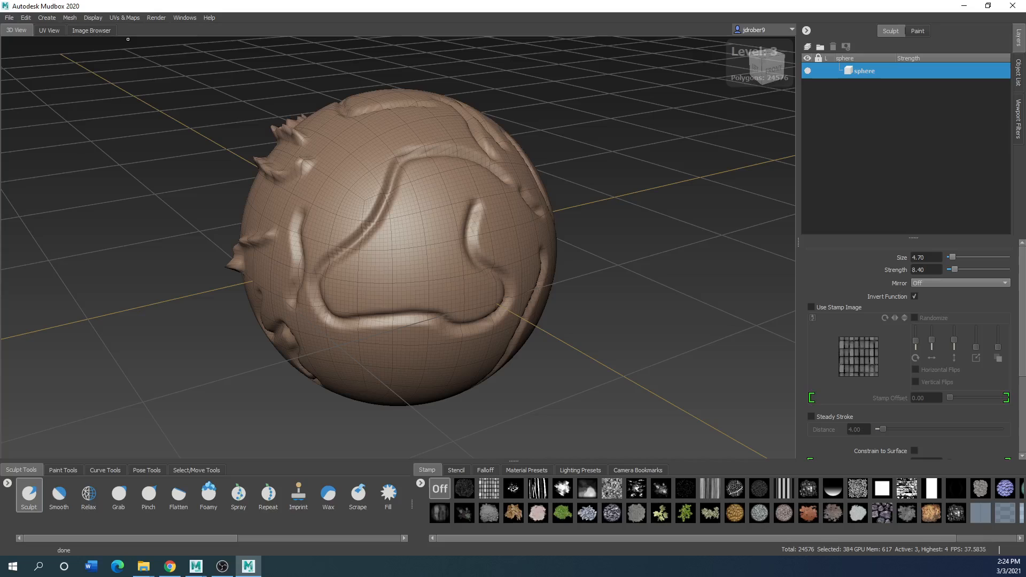
click(69, 17)
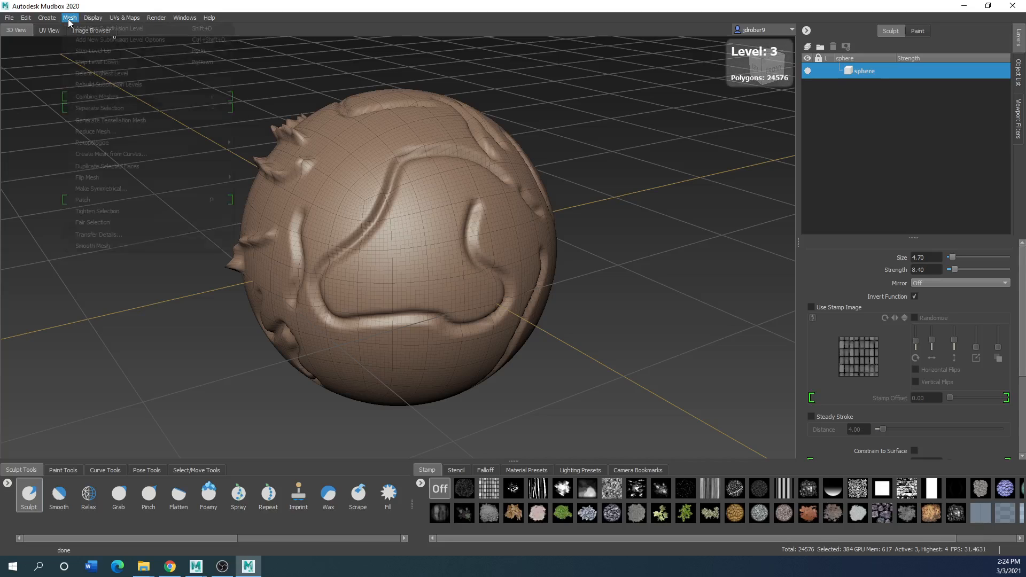
click(86, 62)
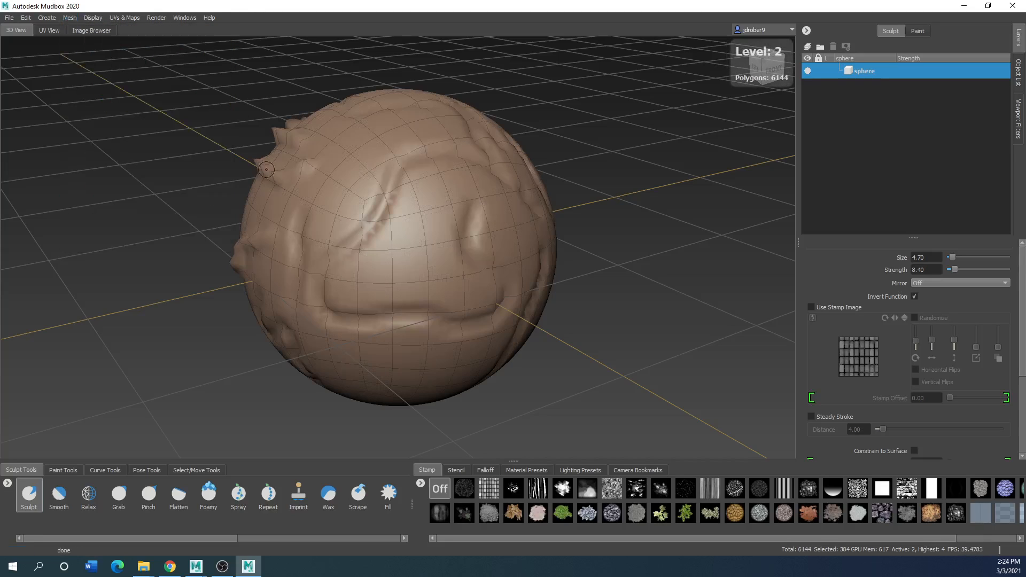
click(65, 18)
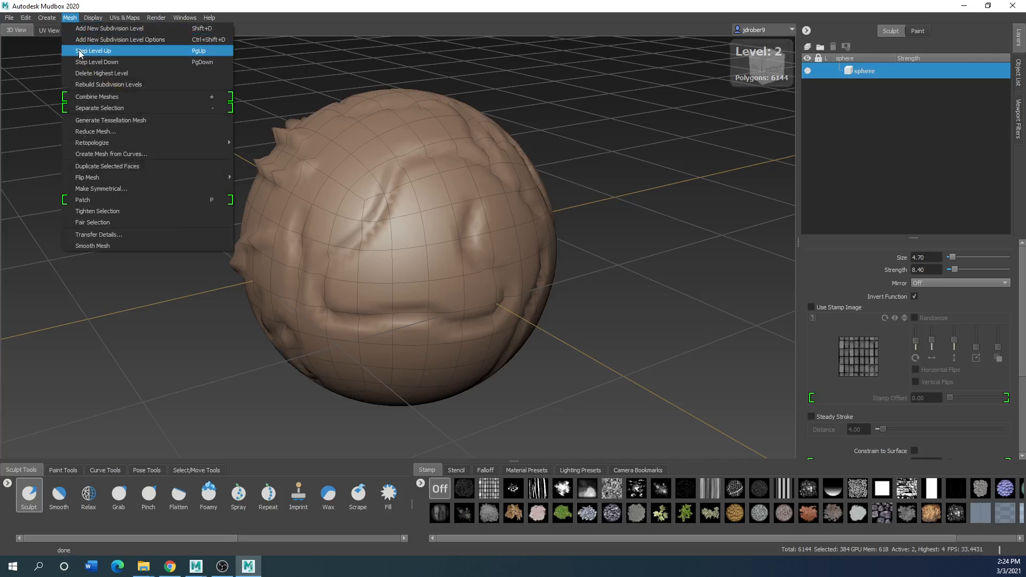
click(79, 52)
click(70, 18)
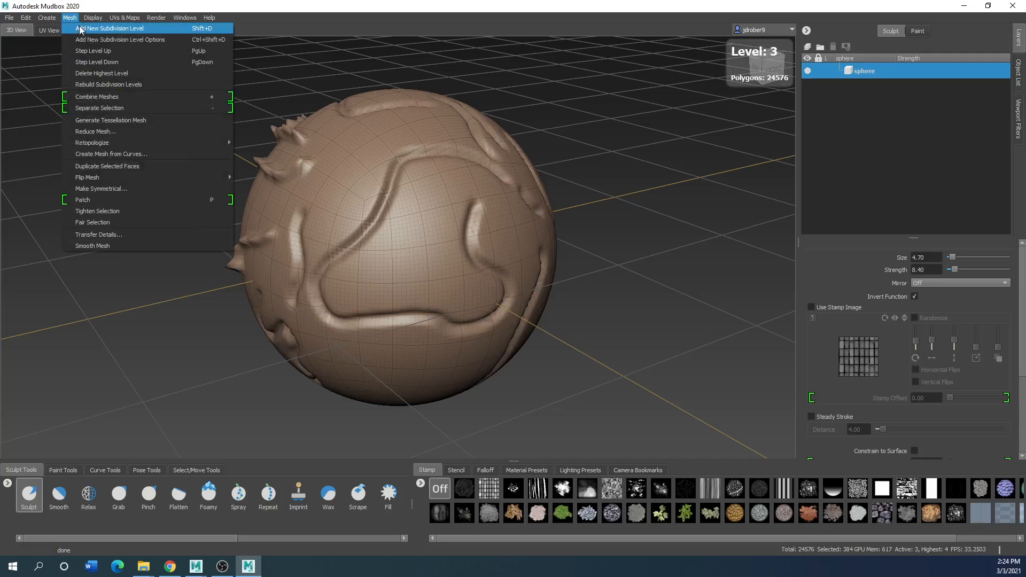
click(94, 51)
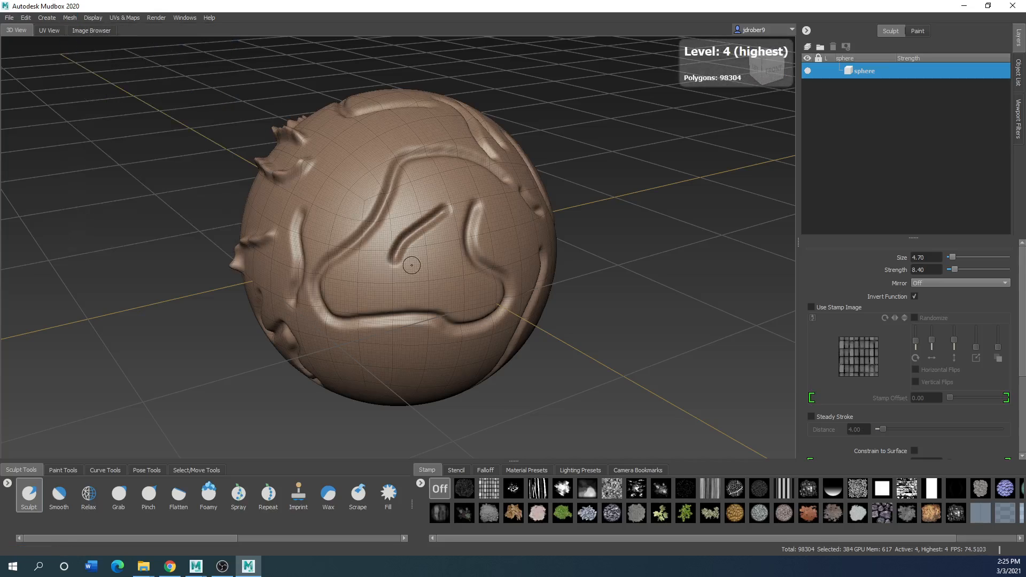
Step: Sculpt more fine winding lines over the sphere's remaining smooth areas at subdivision level 4
drag(338, 170, 332, 205)
drag(455, 193, 510, 241)
mouse_move(428, 315)
mouse_down()
mouse_move(422, 324)
mouse_move(418, 173)
mouse_move(302, 259)
mouse_up()
drag(313, 252, 457, 240)
drag(443, 261, 364, 354)
mouse_move(393, 210)
alt+mouse_down()
mouse_move(425, 268)
mouse_move(513, 313)
mouse_move(539, 267)
mouse_move(417, 270)
alt+mouse_up()
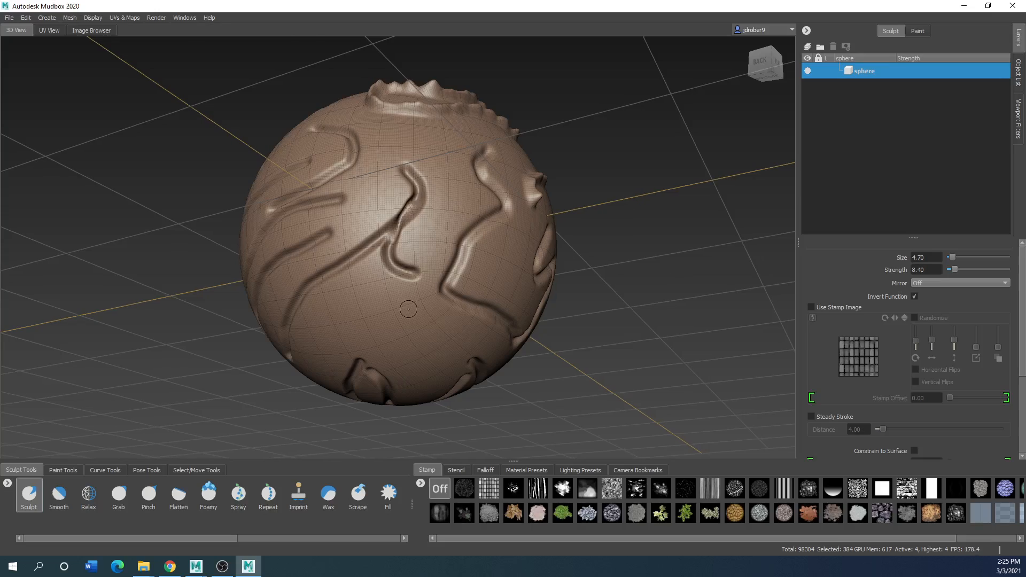
scroll(408, 309, down, 3)
alt+drag(321, 235, 385, 179)
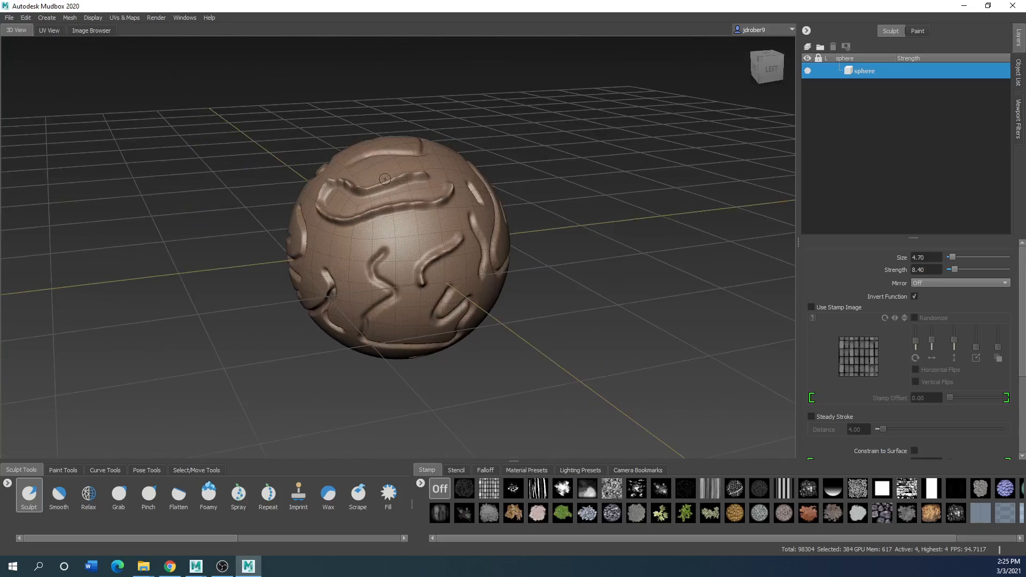
Step: Start a new scene with the basic head mesh without saving the sphere
click(13, 19)
click(24, 29)
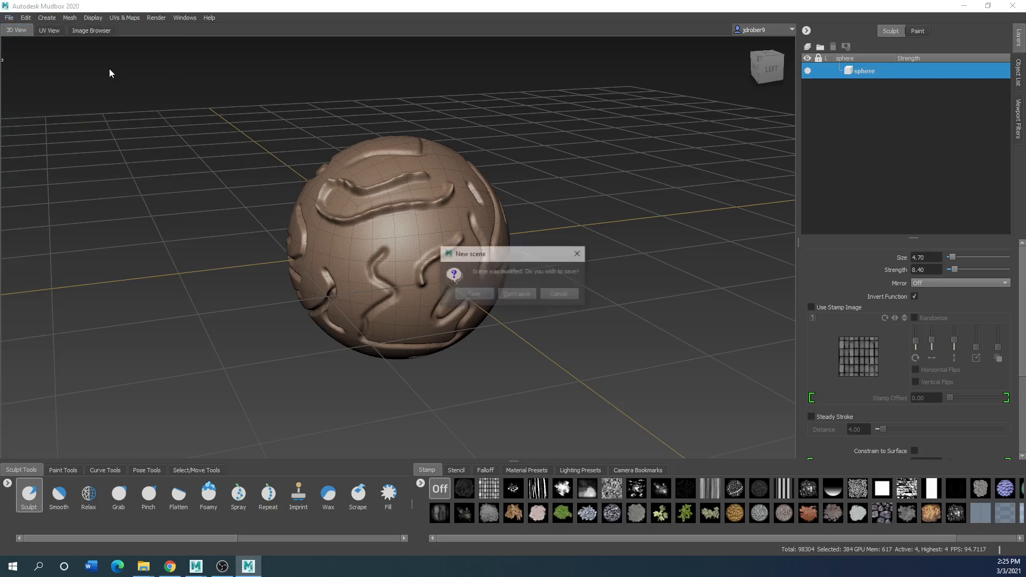
click(522, 295)
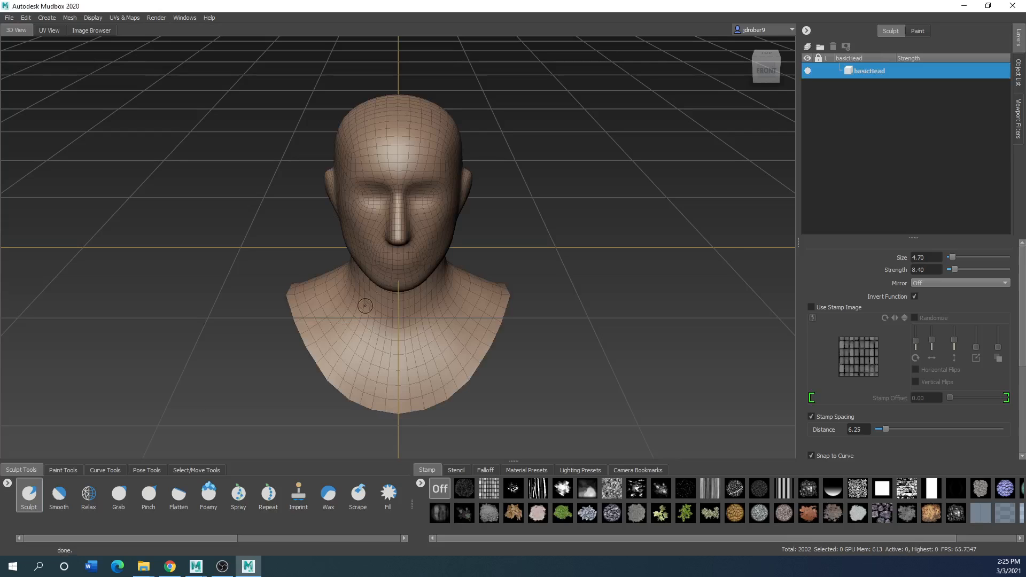
Step: Add three subdivision levels to the basic head, up to level 3
alt+drag(355, 260, 286, 161)
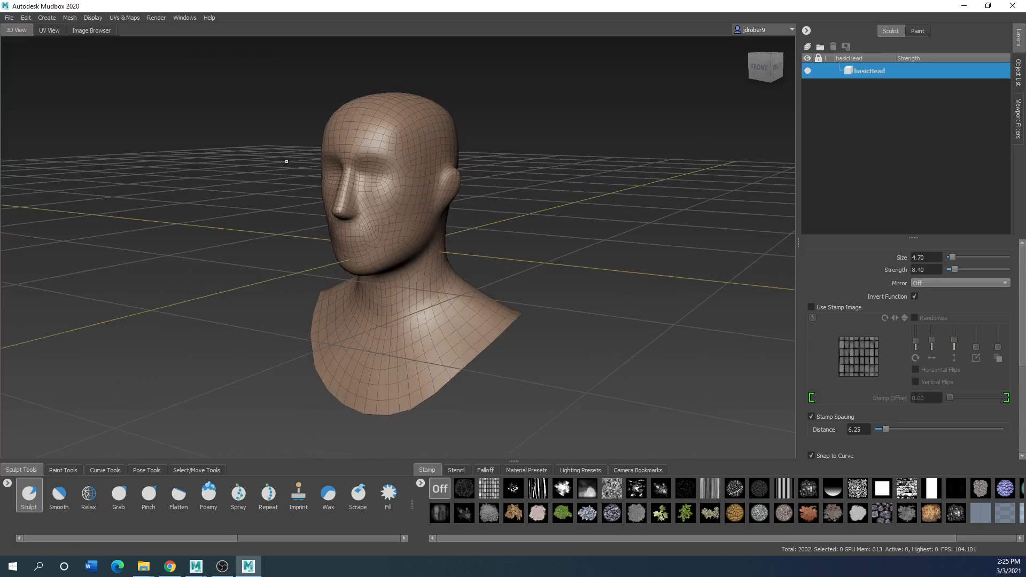
click(69, 18)
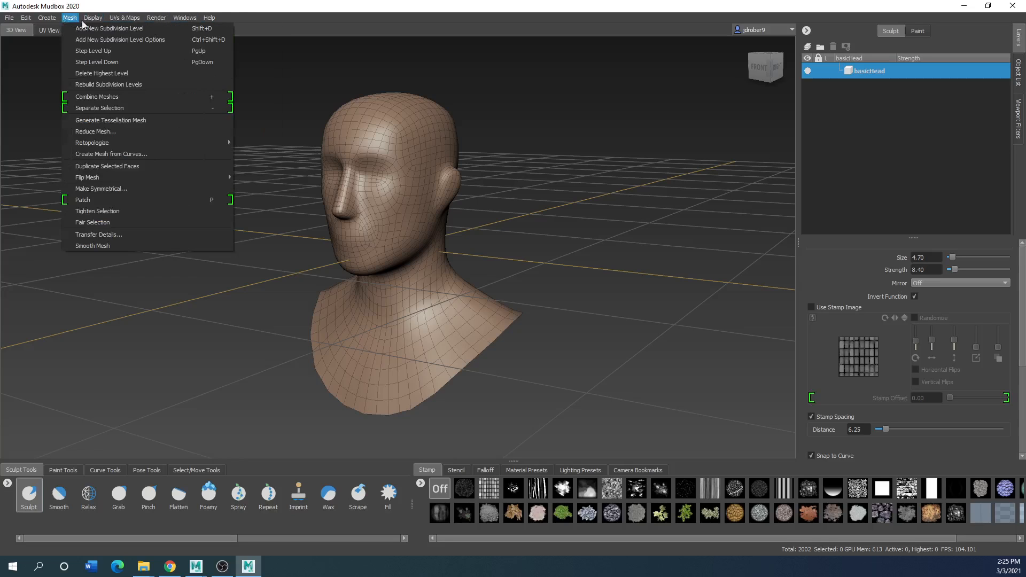
key(Escape)
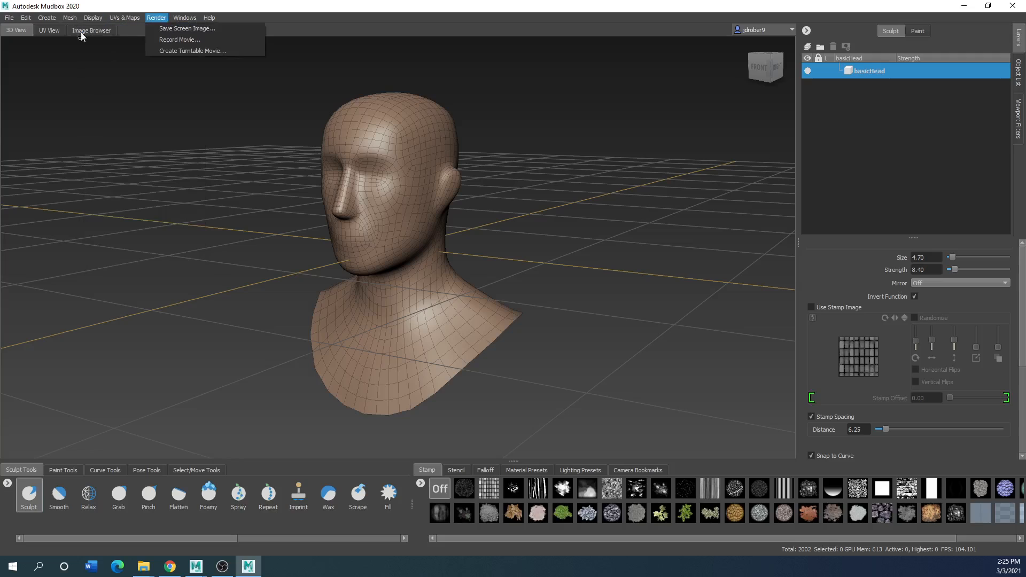
click(80, 37)
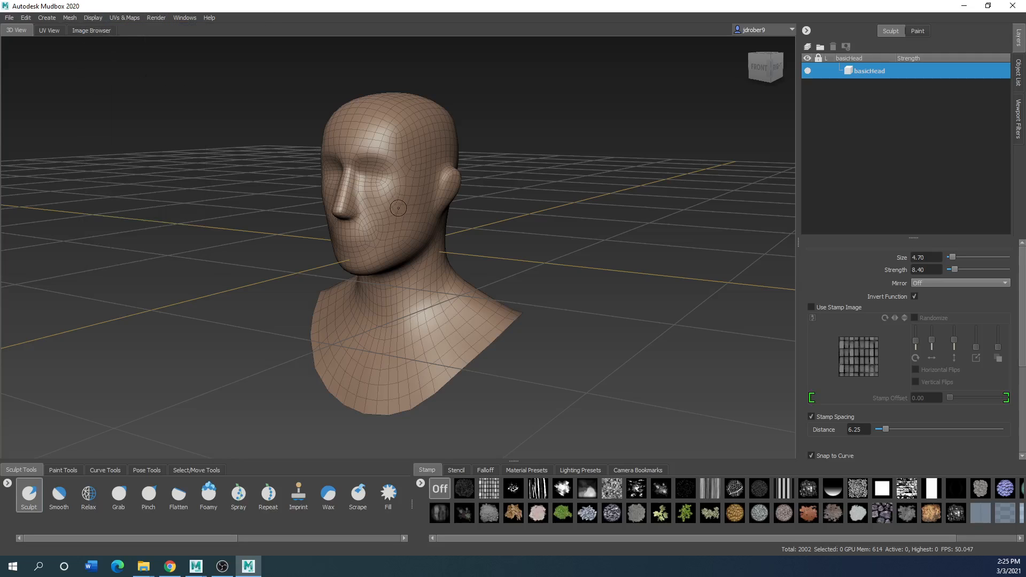
key(shift+d)
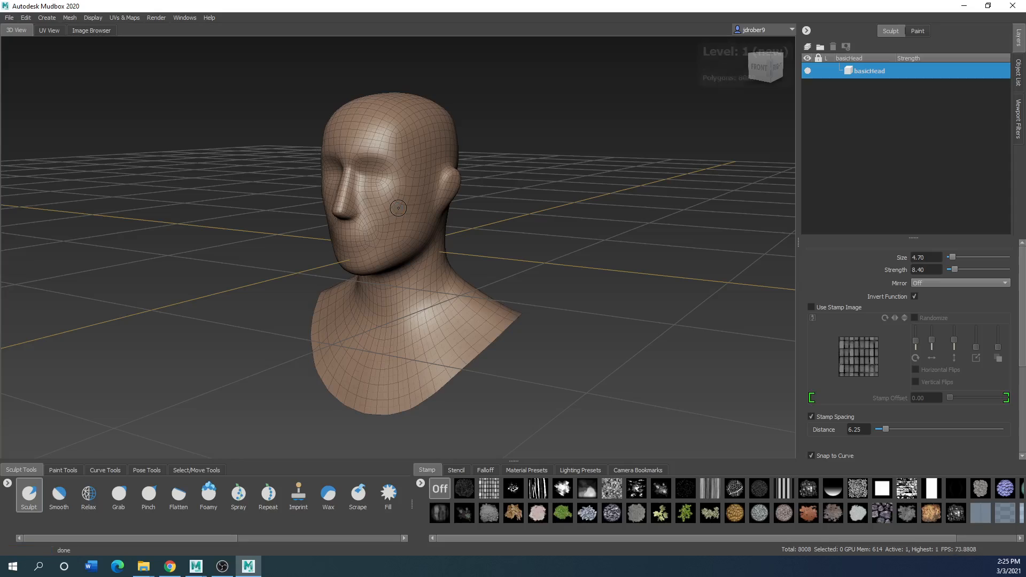
key(shift+d)
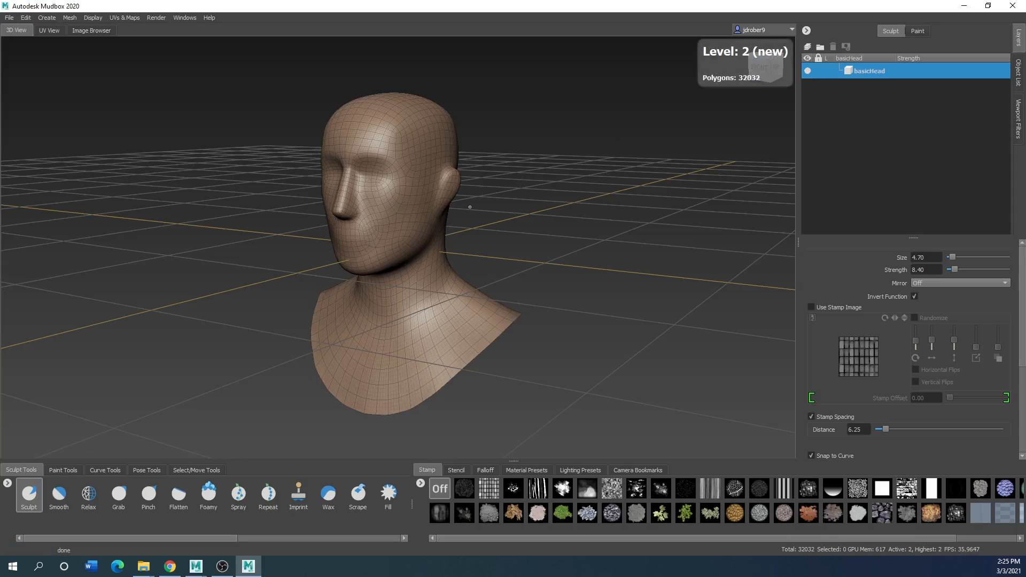
key(shift+d)
Step: Sculpt a raised eyebrow above each of the head's eyes with Invert Function turned off, undoing the first trial stroke
scroll(357, 211, up, 4)
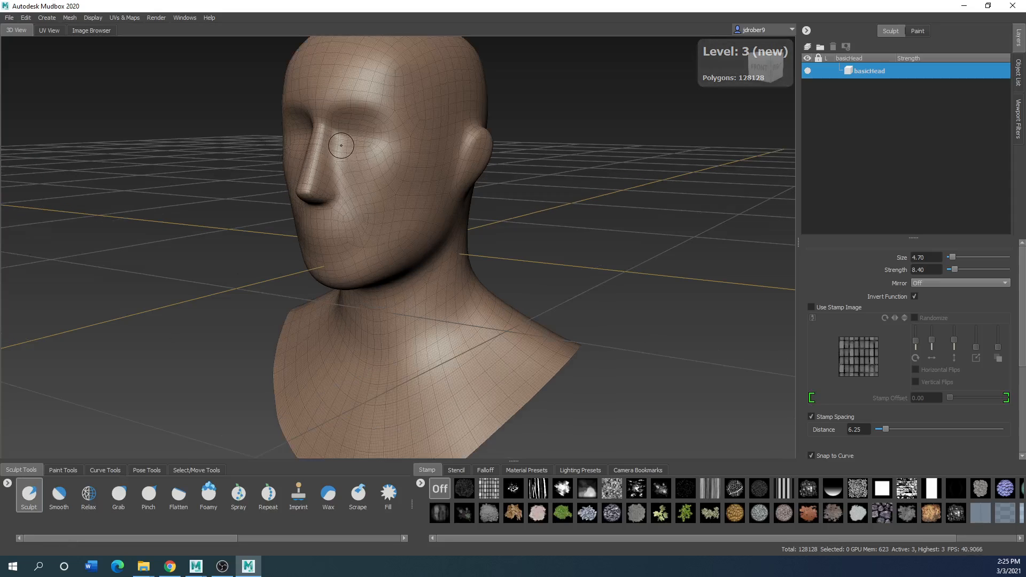
mouse_move(335, 110)
mouse_down()
mouse_move(361, 92)
mouse_move(385, 106)
mouse_up()
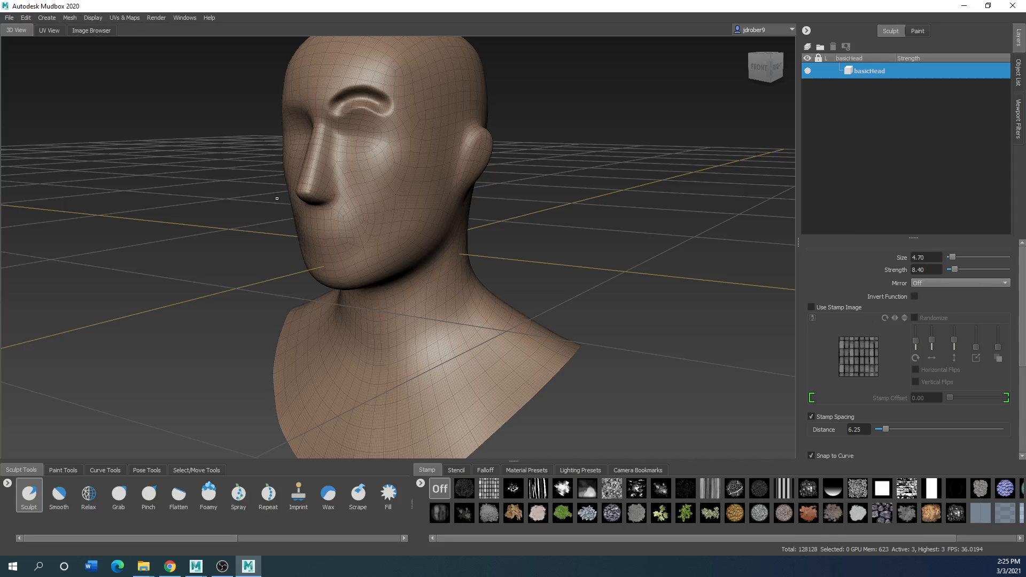
key(ctrl+z)
mouse_move(325, 116)
mouse_down()
mouse_move(369, 107)
mouse_move(357, 111)
mouse_move(461, 115)
mouse_move(390, 124)
mouse_up()
alt+drag(461, 152, 367, 144)
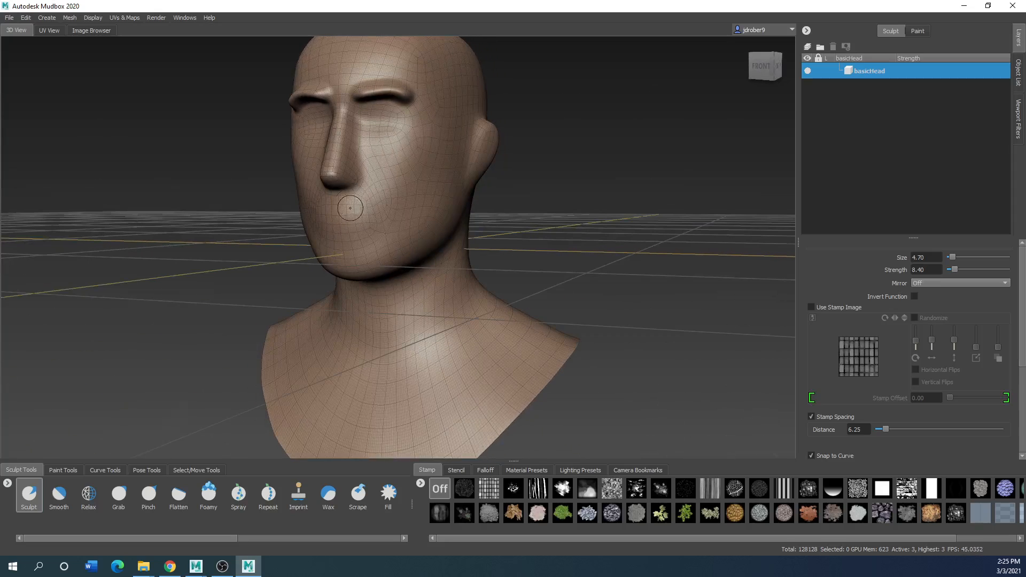
Step: Sculpt a drooping moustache under the head's nose and a goatee on the chin
drag(340, 202, 420, 231)
drag(323, 205, 308, 225)
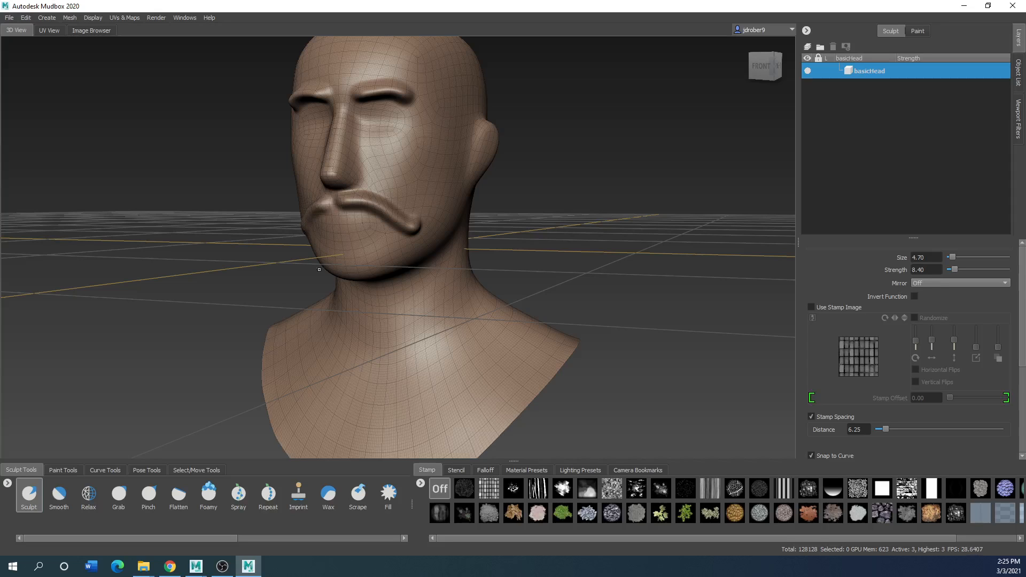
mouse_move(312, 289)
alt+mouse_down()
mouse_move(432, 279)
mouse_move(371, 276)
mouse_move(380, 278)
alt+mouse_up()
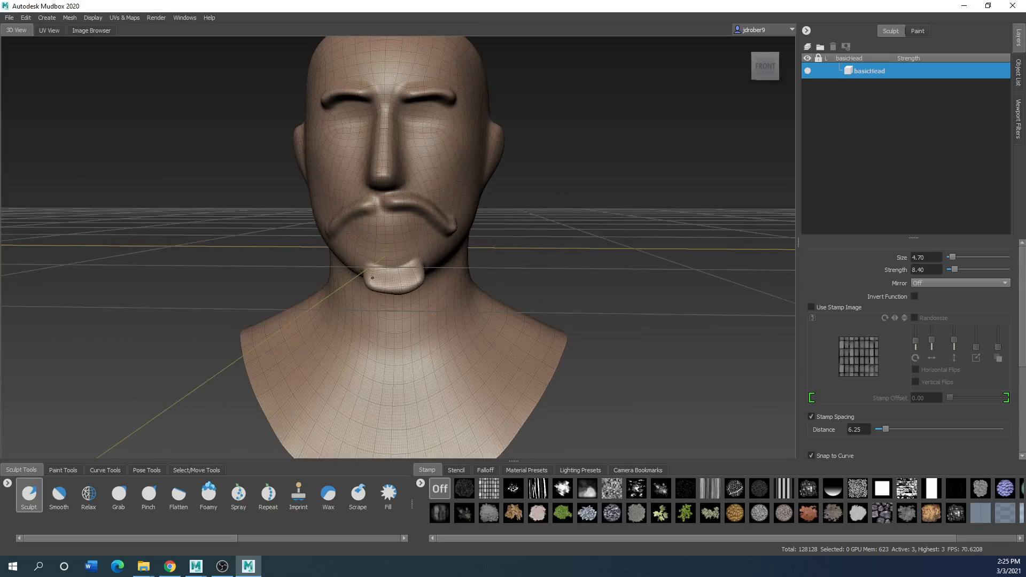
alt+drag(472, 252, 335, 242)
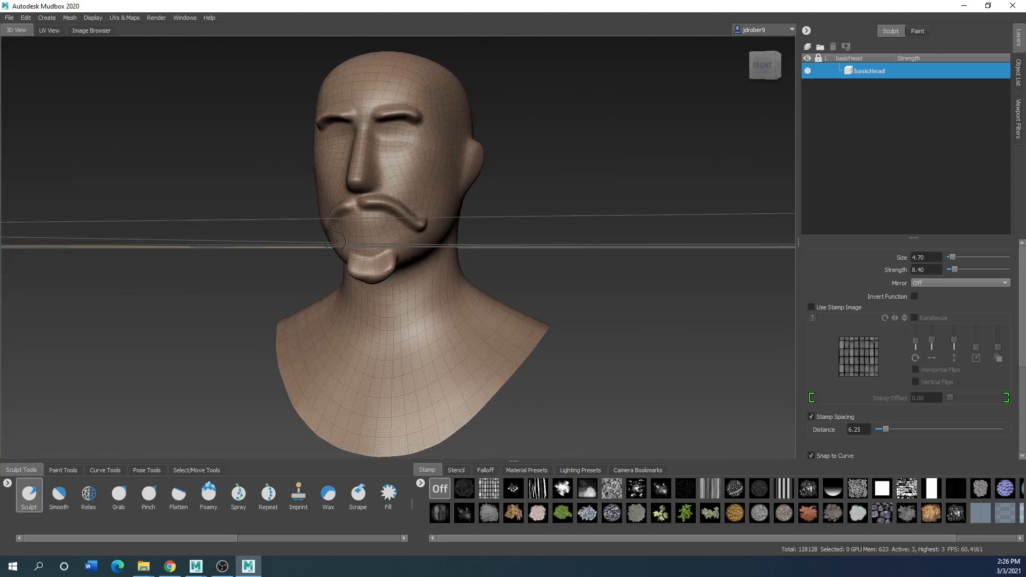